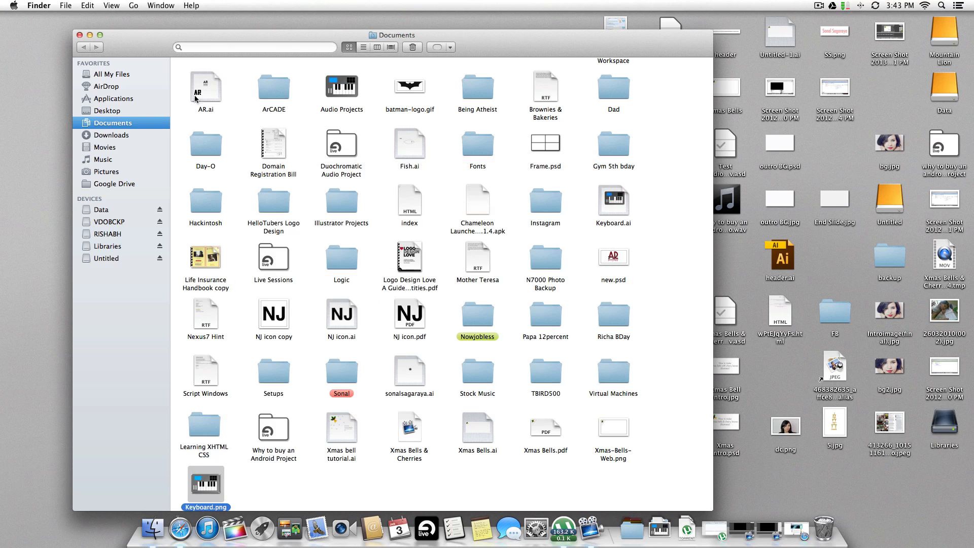
Close the Documents window and launch Adobe Illustrator CS6 from the Applications folder
left_click(80, 35)
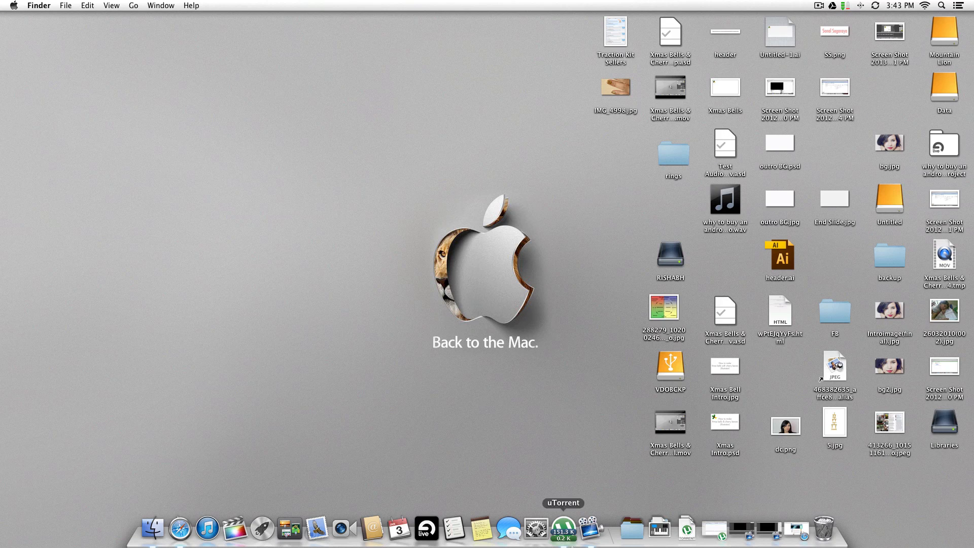
left_click(634, 530)
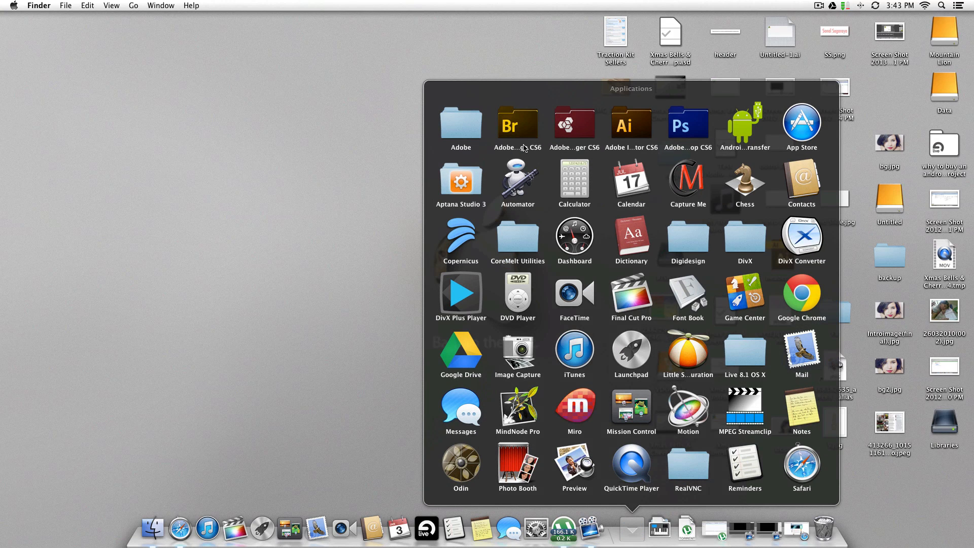
left_click(629, 128)
left_click(547, 332)
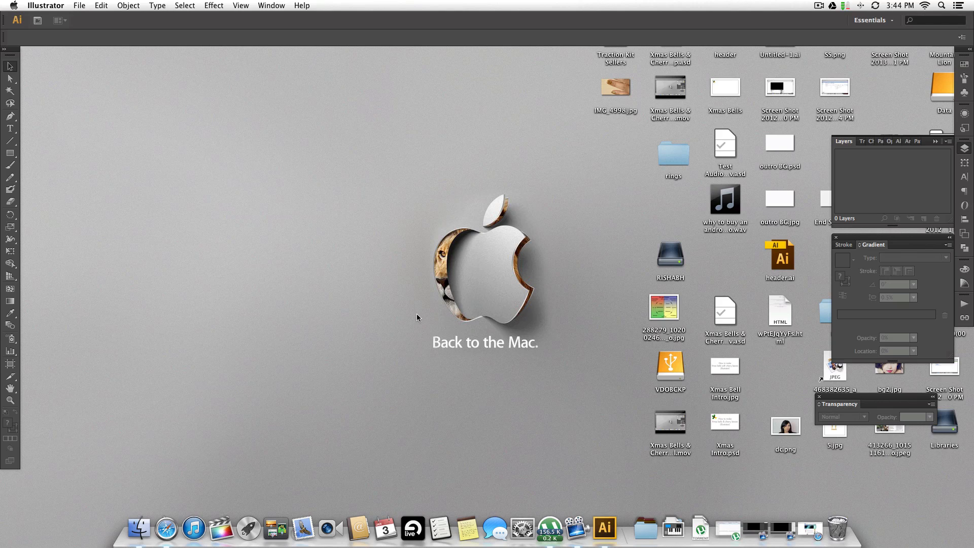
Create a new 500 by 500 pt document named Keyboard, keeping one artboard and RGB colour mode
key("super+n")
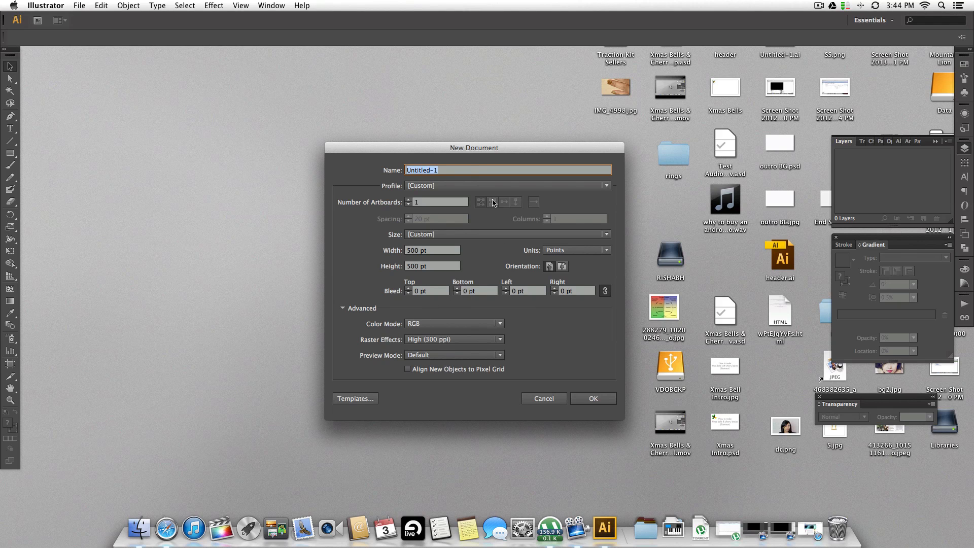
left_click_drag(451, 147, 363, 104)
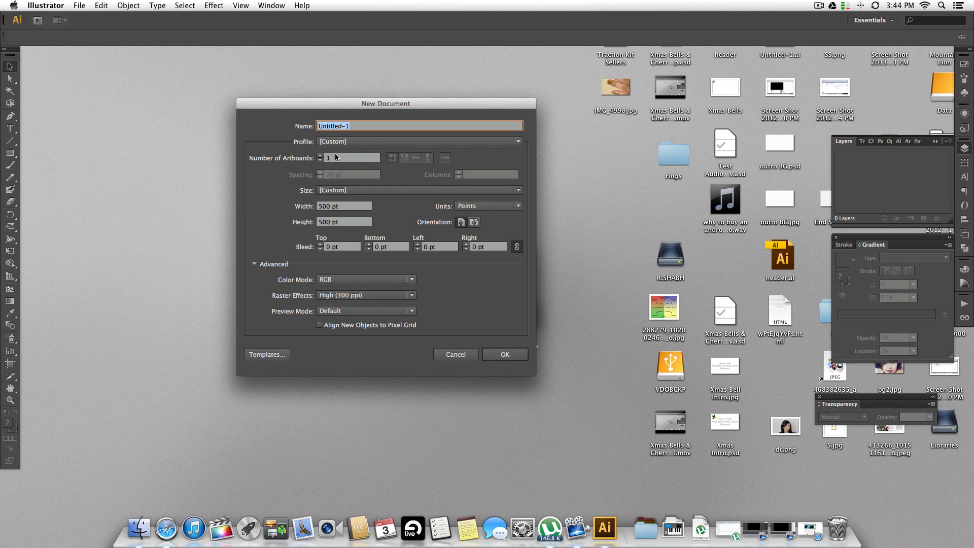
double_click(358, 123)
type("Keyboard")
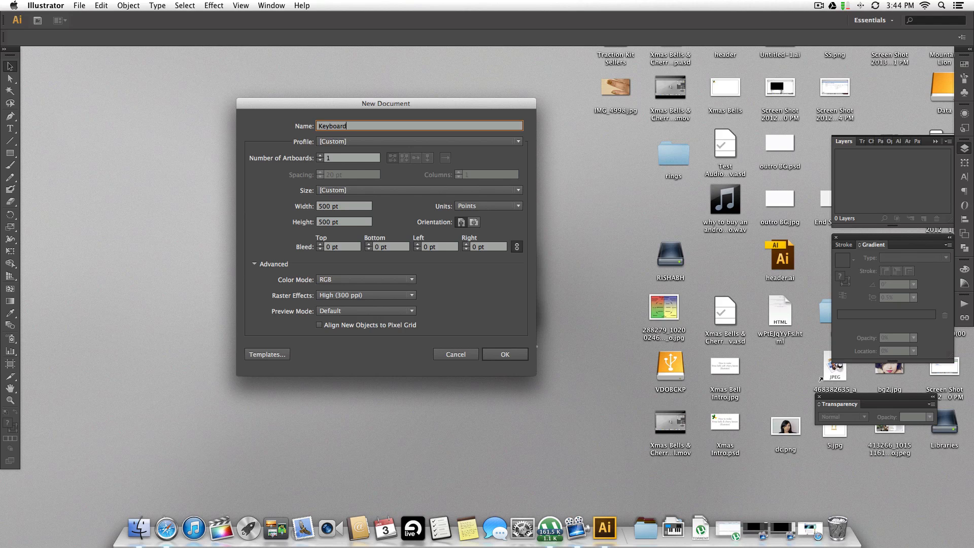
key("Return")
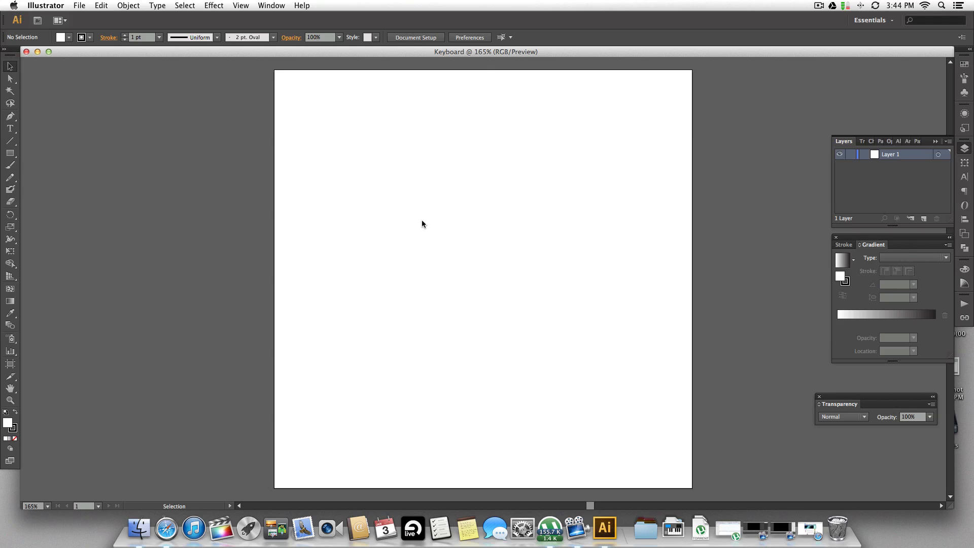
Draw an upright rectangle about 31 pt wide and 106 pt high near the middle of the artboard as the first white key
left_click(11, 153)
left_click(11, 157)
left_click(48, 155)
left_click_drag(381, 245, 406, 333)
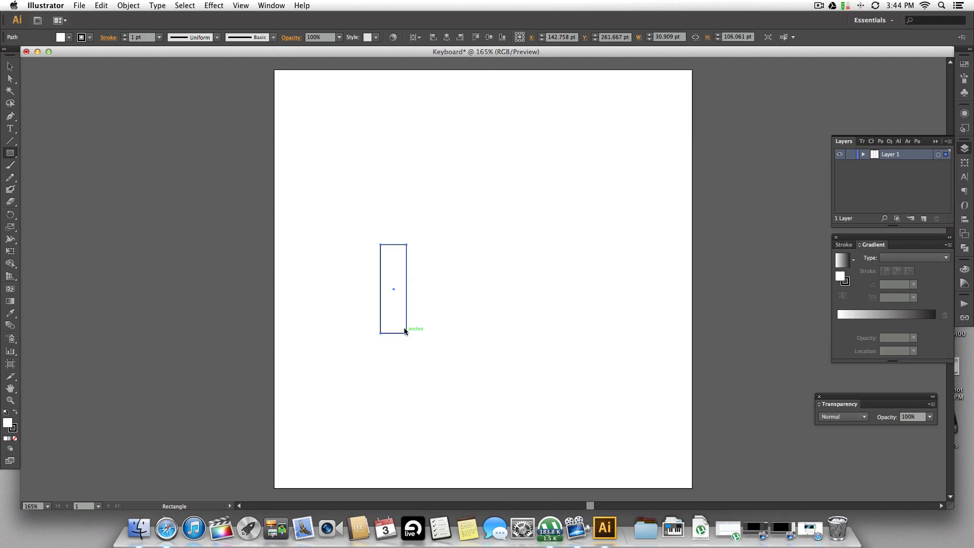
left_click(10, 66)
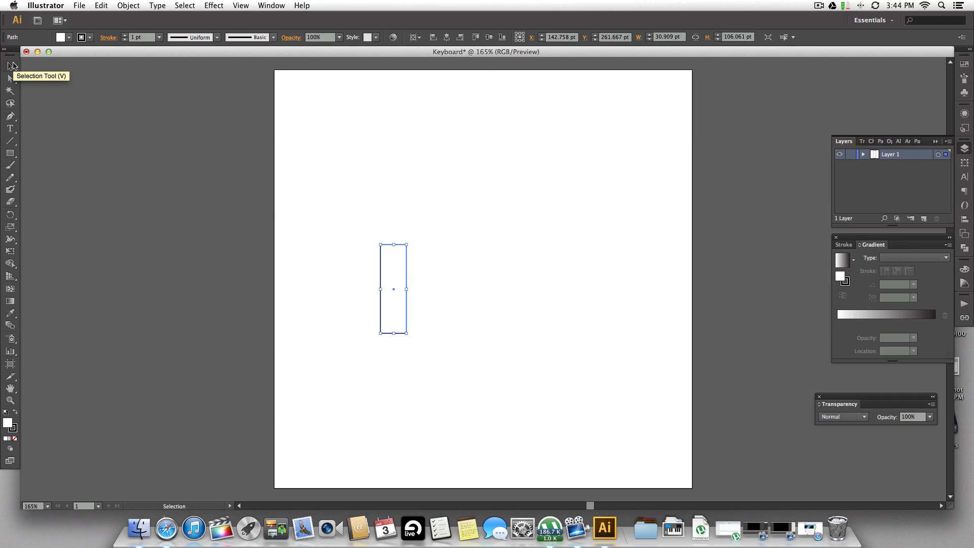
left_click(371, 207)
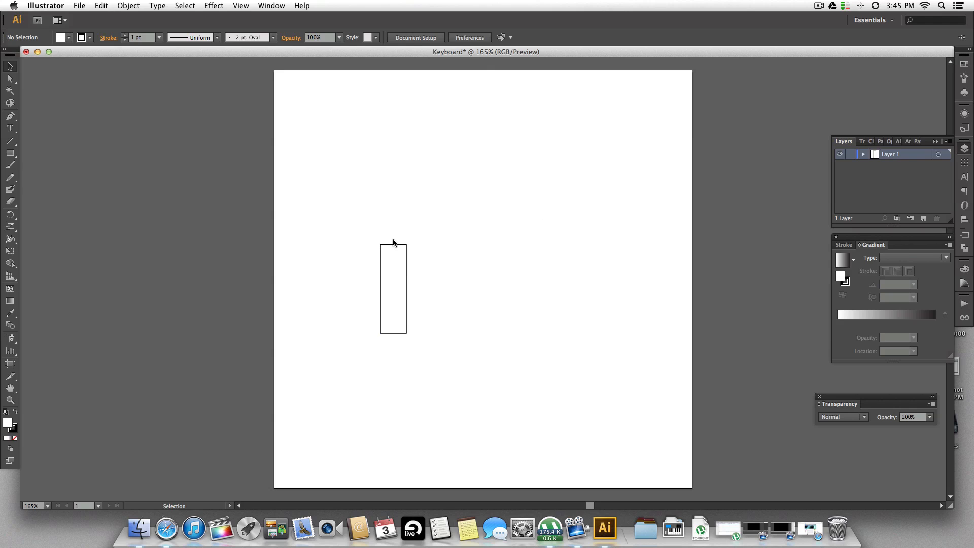
Move the white key toward the artboard's left side and duplicate it side by side into a row of eight keys
left_click_drag(394, 269, 345, 286)
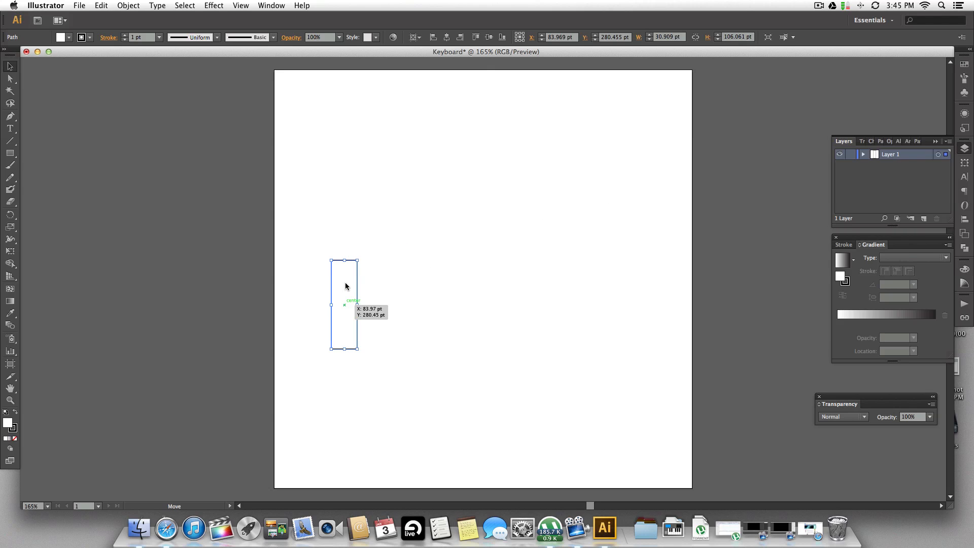
left_click_drag(345, 285, 525, 286)
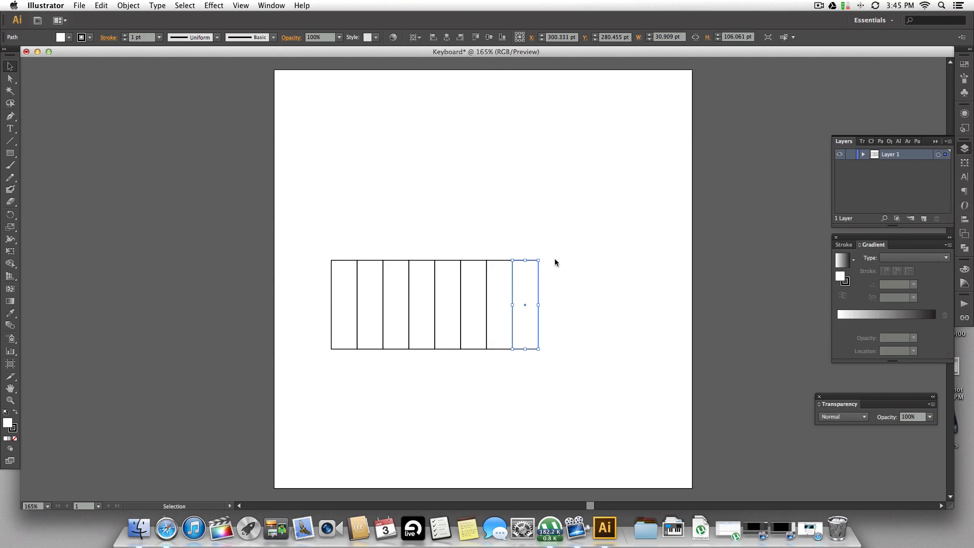
left_click(519, 409)
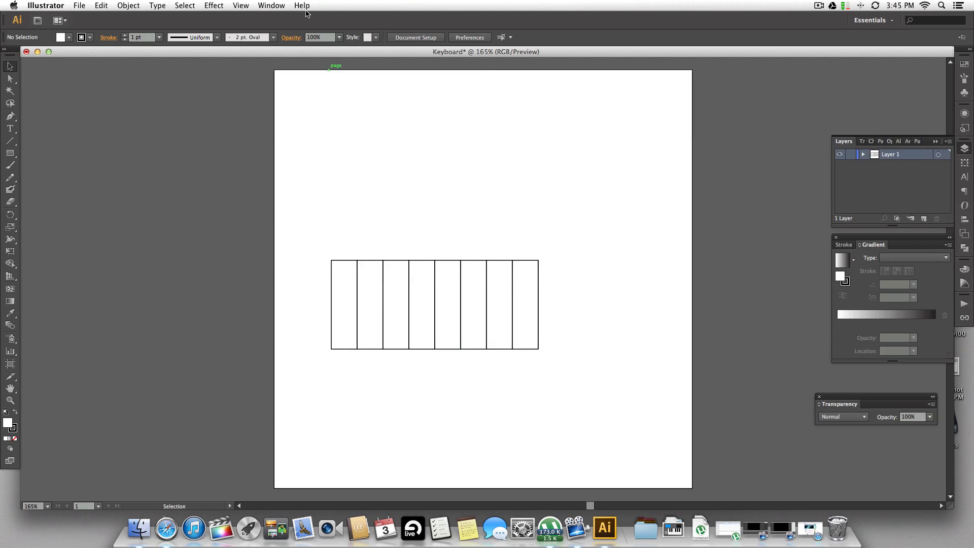
left_click(241, 6)
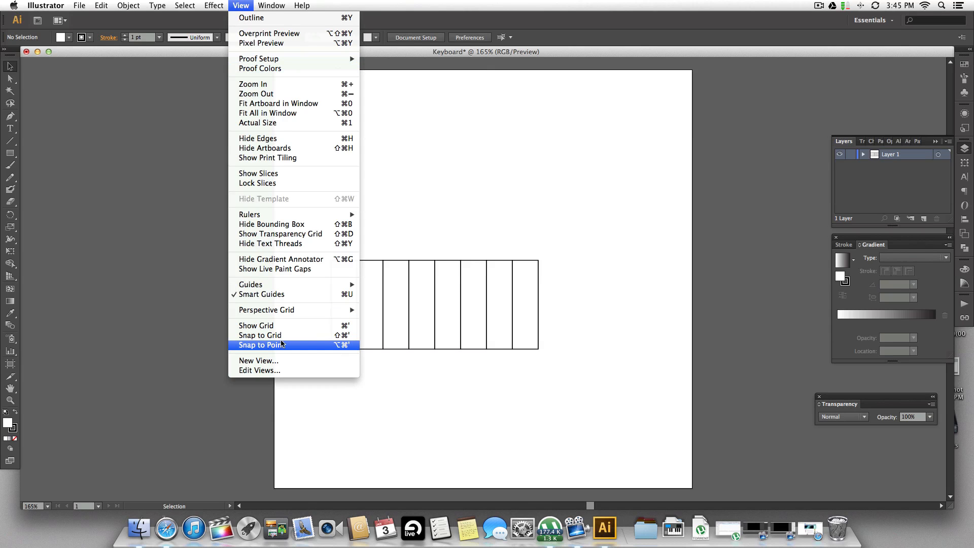
left_click(624, 280)
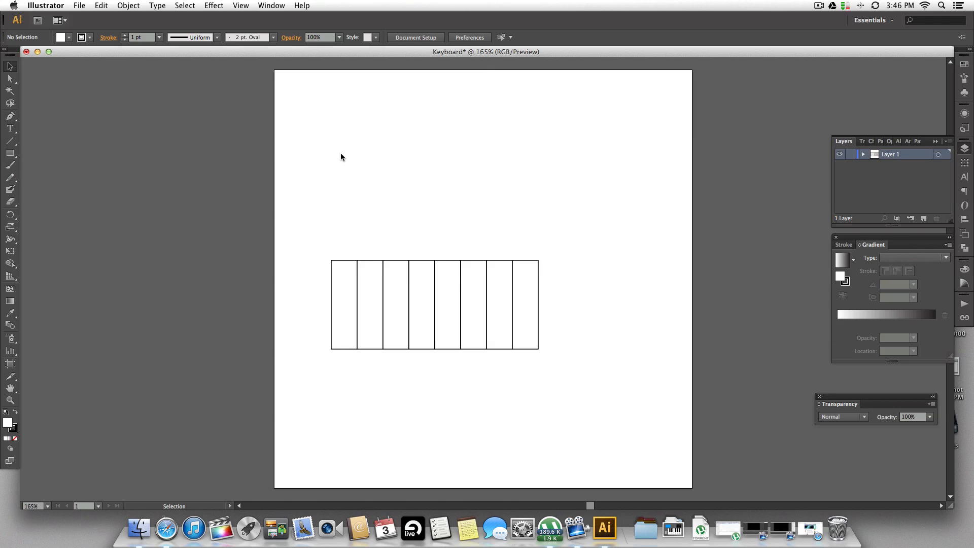
Draw a smaller upright rectangle about 19 pt wide and 64 pt high above the row of white keys
left_click_drag(349, 154, 367, 211)
left_click(10, 153)
left_click_drag(348, 98, 364, 150)
Move the small rectangle onto the keys, centred on the line between the first and second white keys and flush with their top edge
left_click(10, 66)
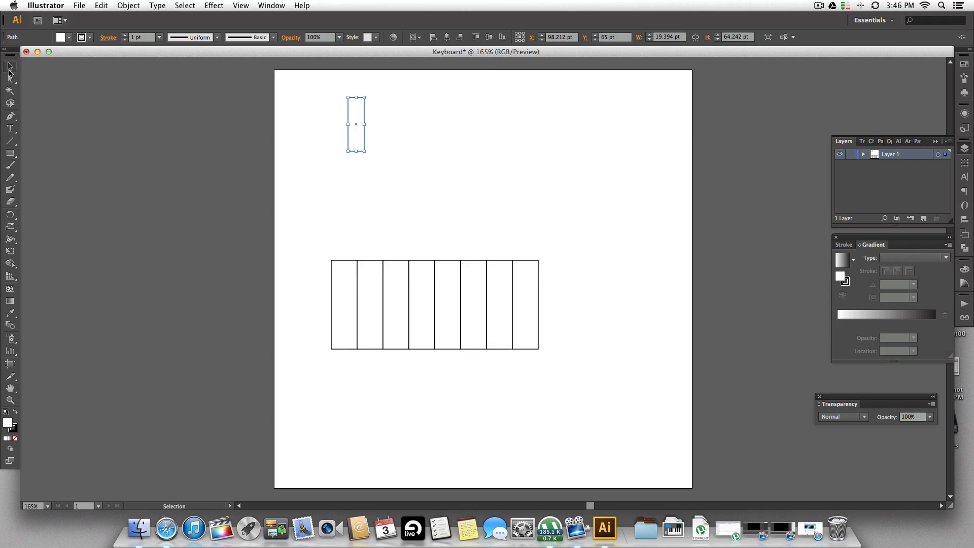
left_click_drag(351, 116, 353, 281)
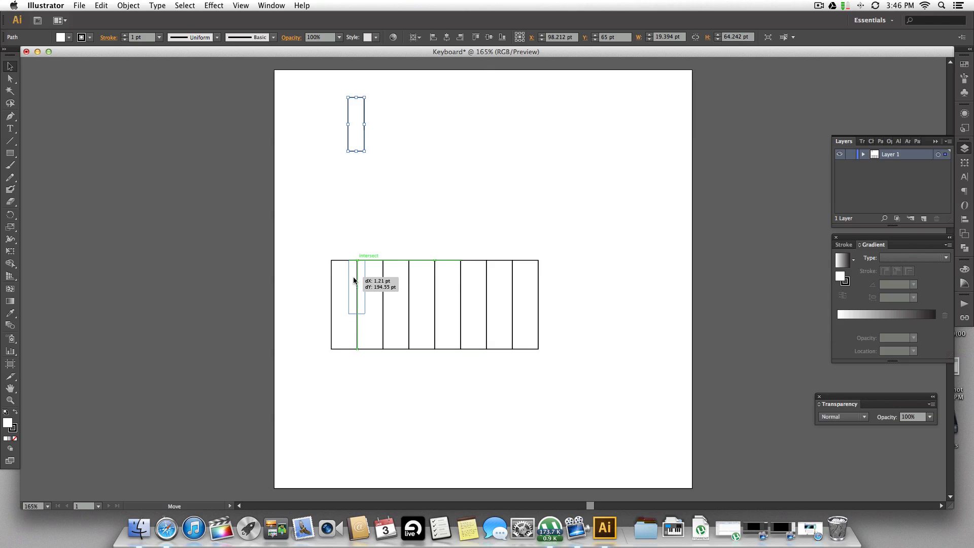
left_click_drag(354, 279, 352, 279)
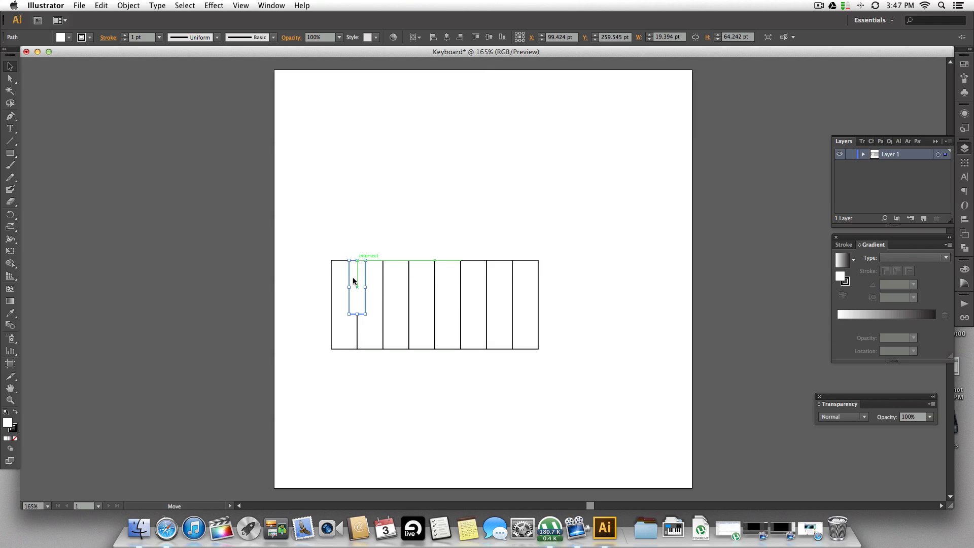
left_click(374, 207)
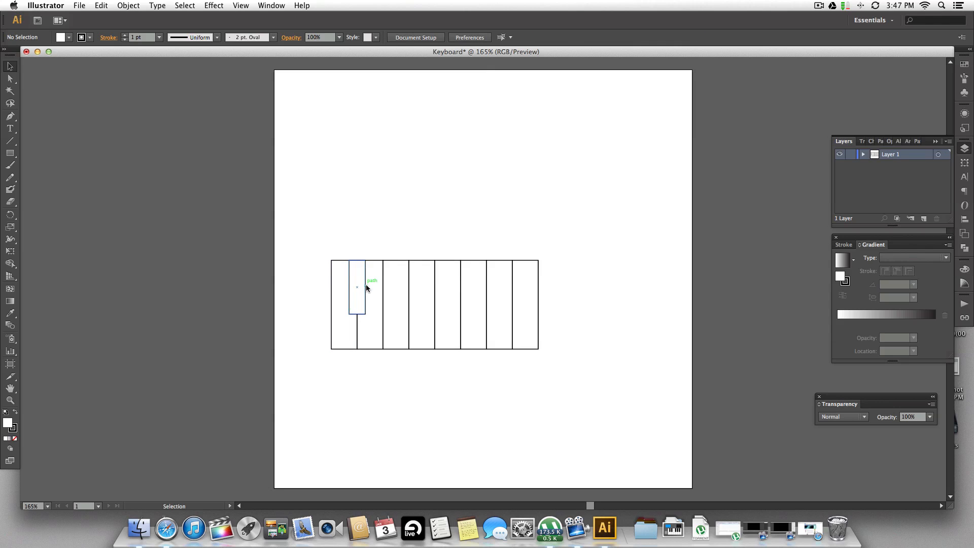
Copy the small key onto the second, fourth, fifth and sixth dividing lines between the white keys
left_click_drag(356, 287, 383, 288)
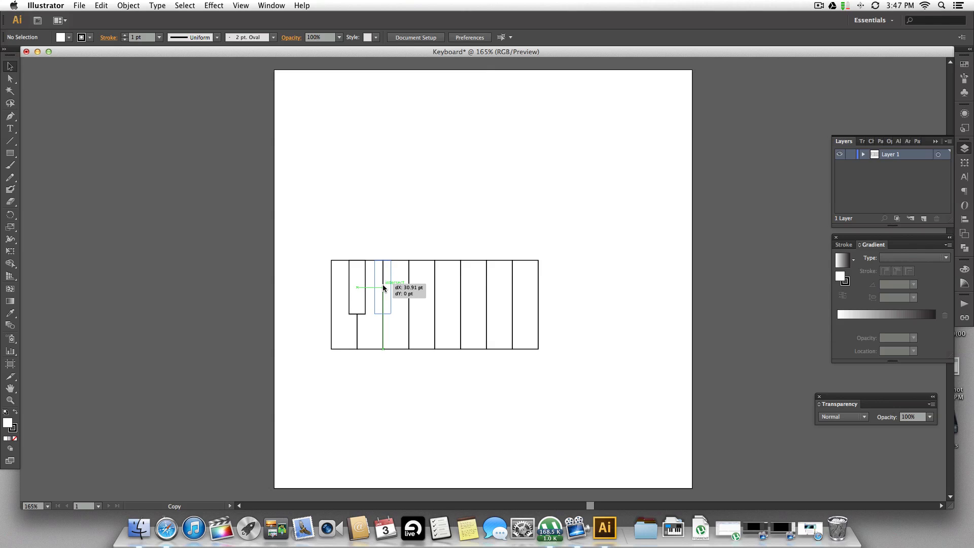
left_click_drag(384, 286, 485, 285)
left_click(458, 237)
left_click(625, 319)
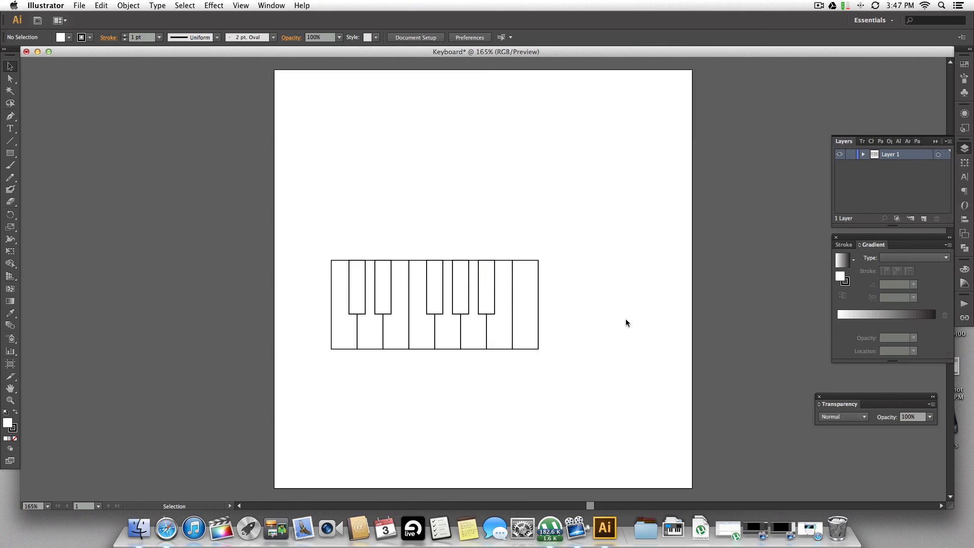
Delete the eighth white key at the right end and move all remaining keys up and to the right
left_click(524, 309)
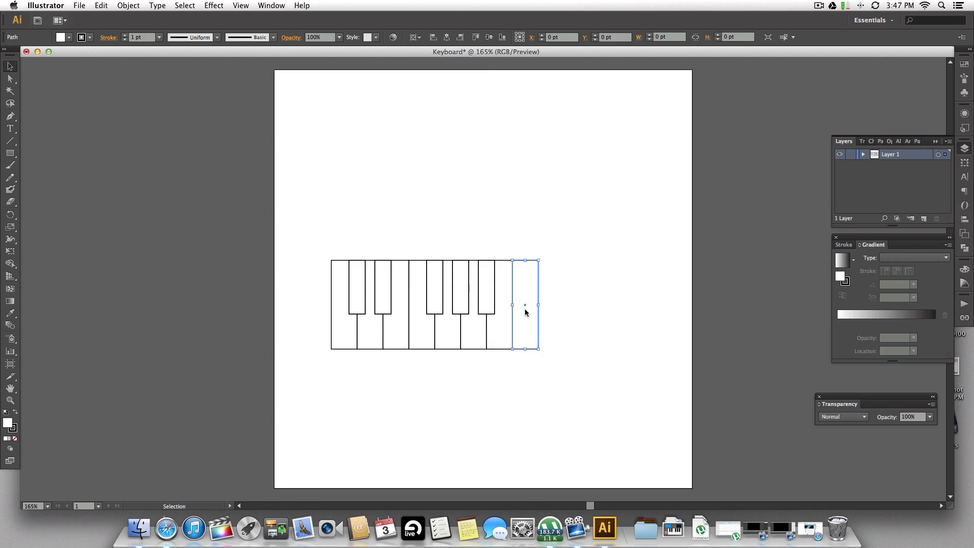
key("Delete")
left_click_drag(551, 371, 277, 217)
left_click_drag(366, 344, 448, 334)
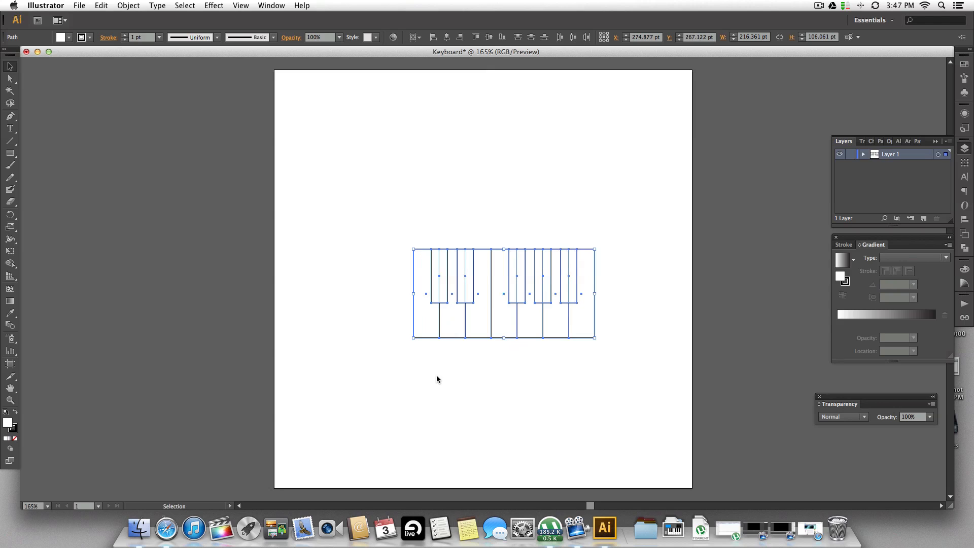
left_click(436, 375)
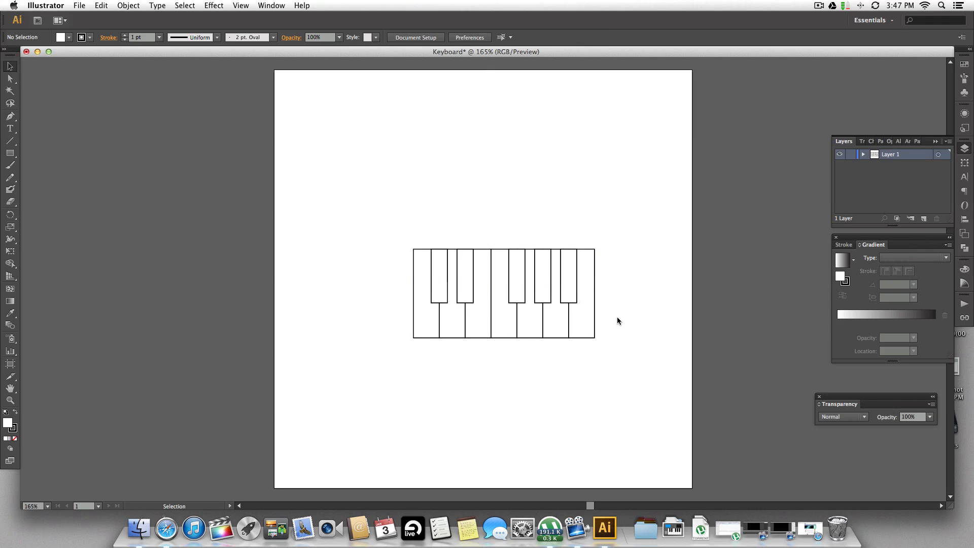
Fill the five small upper keys with black
left_click(441, 278)
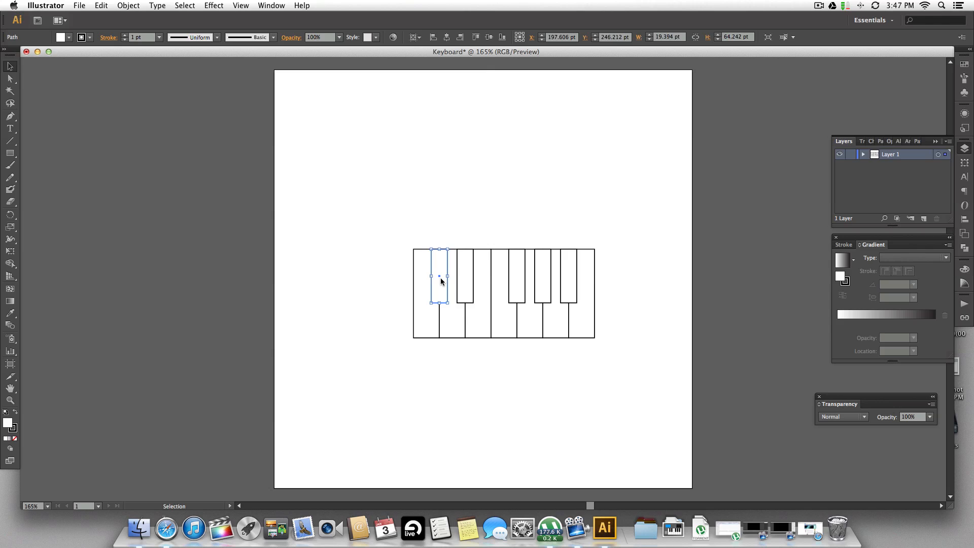
left_click(465, 288, "shift")
left_click(519, 283, "shift")
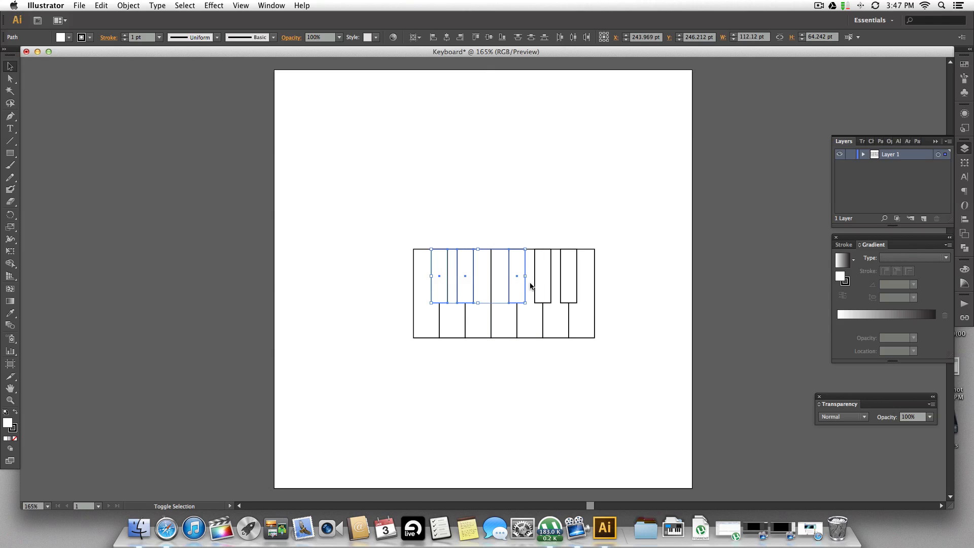
left_click(548, 286, "shift")
left_click(571, 284, "shift")
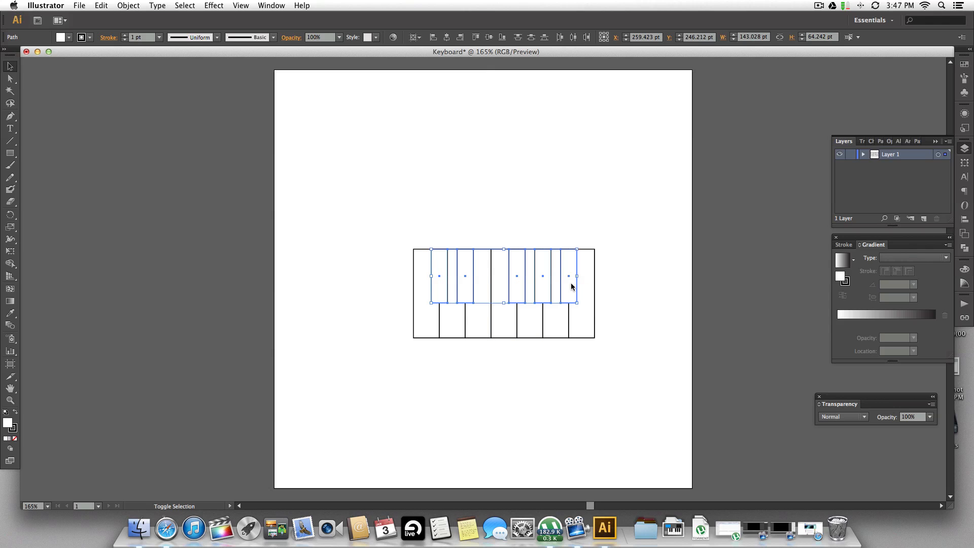
left_click(61, 39)
scroll(50, 81, "down", 5)
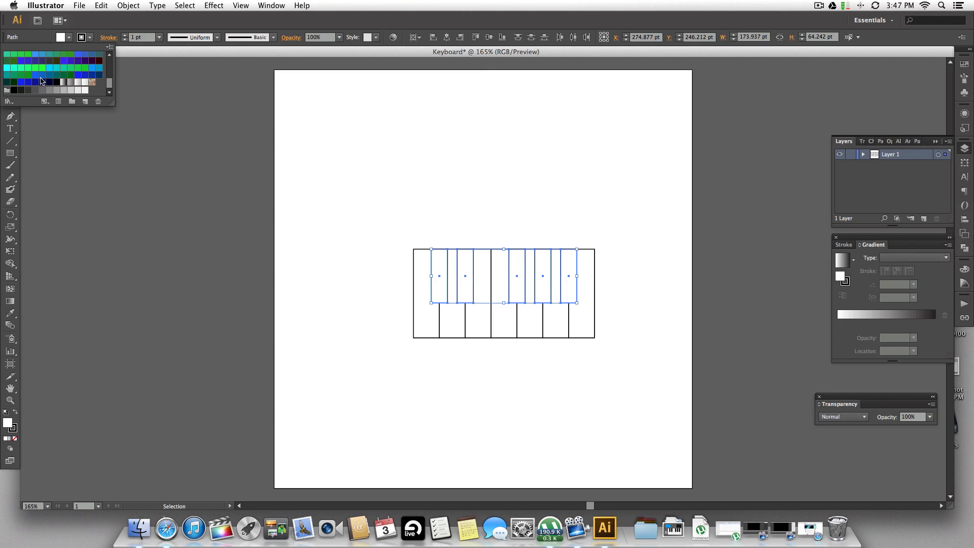
left_click(16, 89)
left_click(364, 189)
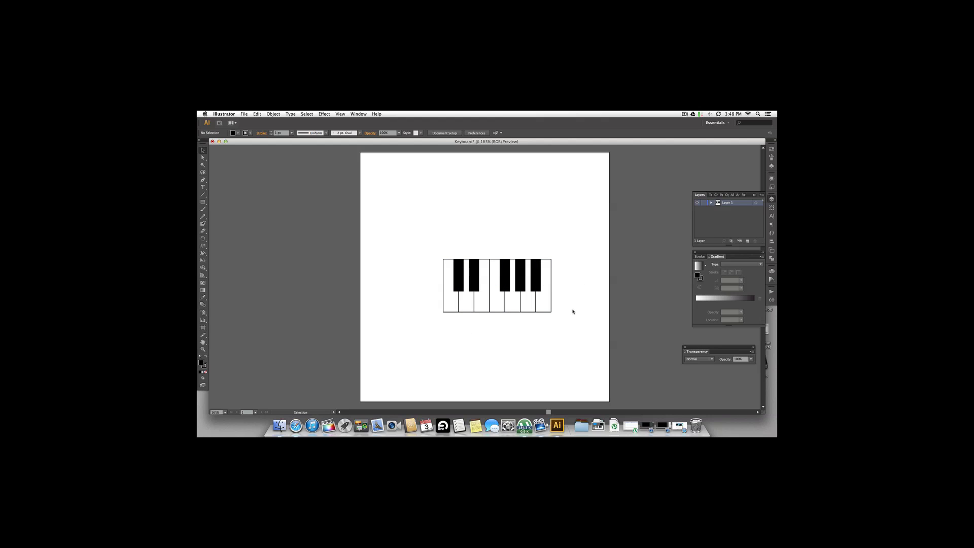
Group all the white and black keys and move the group to the lower-right part of the artboard
left_click_drag(568, 320, 418, 213)
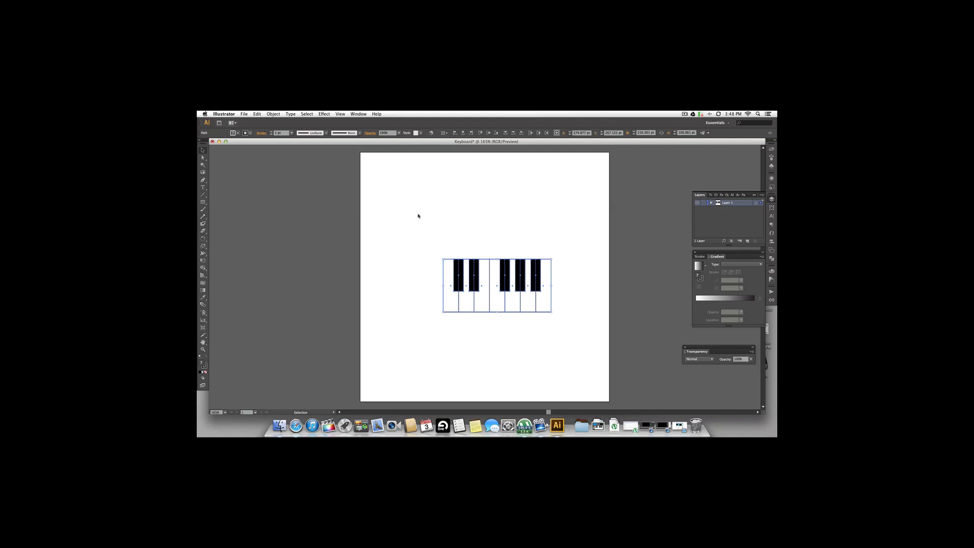
right_click(447, 273)
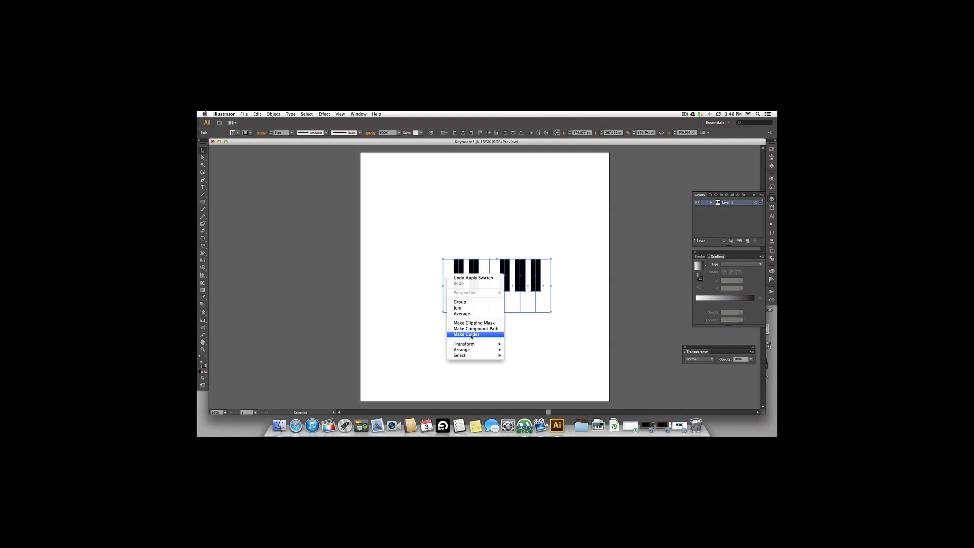
left_click(461, 302)
left_click(439, 322)
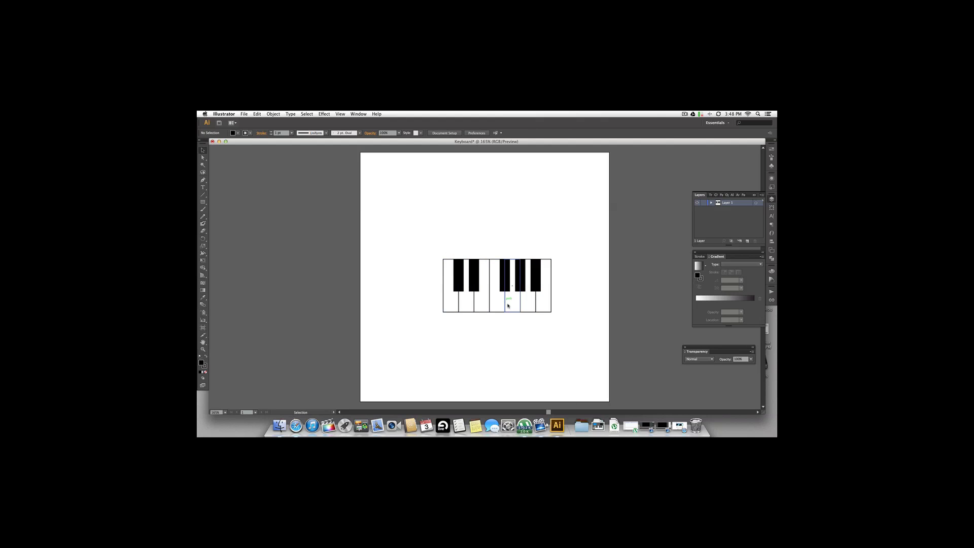
left_click_drag(508, 306, 551, 387)
left_click(560, 308)
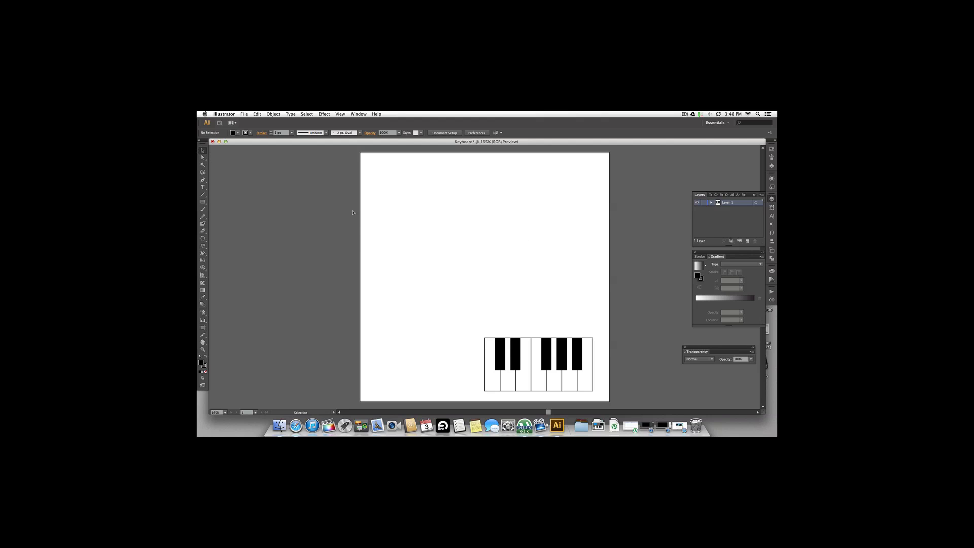
Draw a large black rectangle about 370 by 225 pt across the upper part of the artboard, above the keys
left_click(203, 202)
left_click_drag(203, 203, 238, 211)
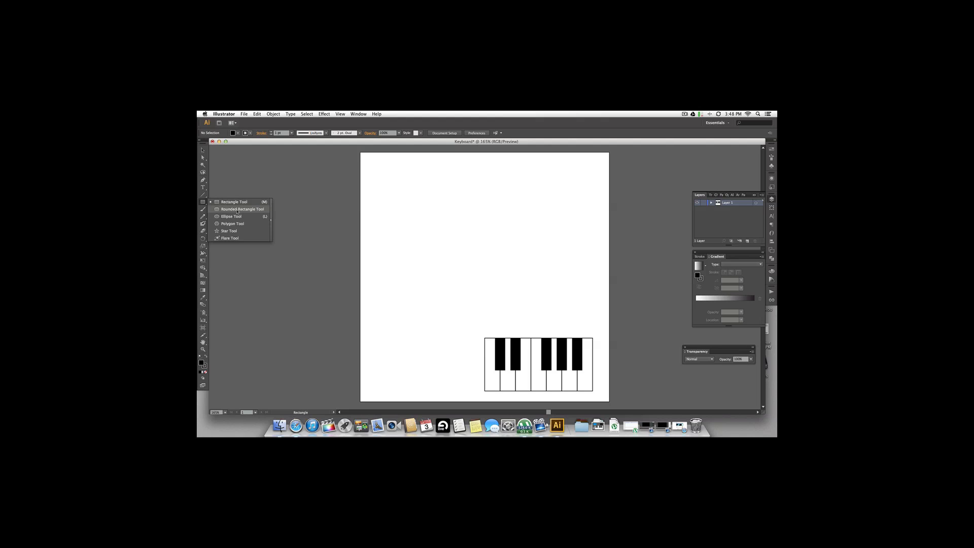
left_click_drag(237, 211, 237, 206)
left_click_drag(399, 179, 583, 290)
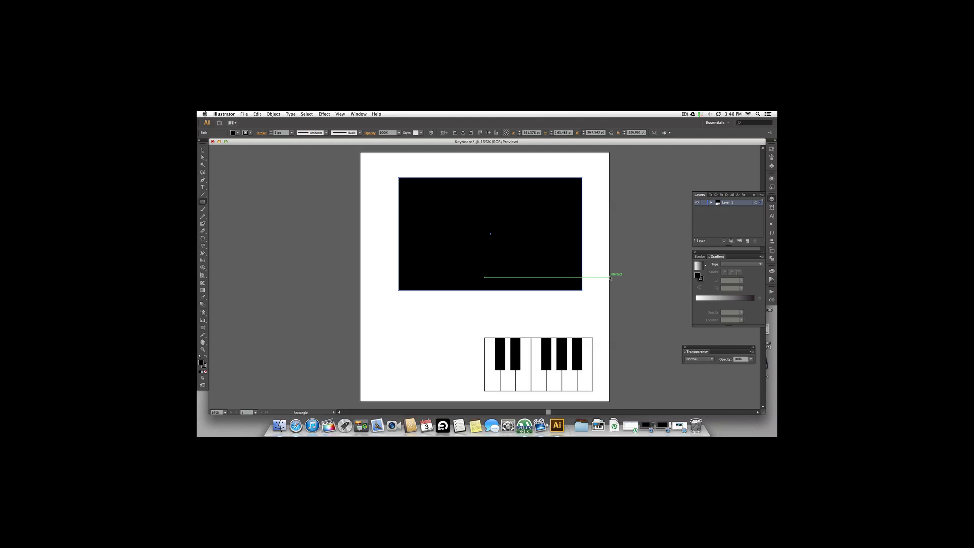
Change the large black rectangle's fill to white and deselect it
left_click(202, 150)
left_click(202, 151)
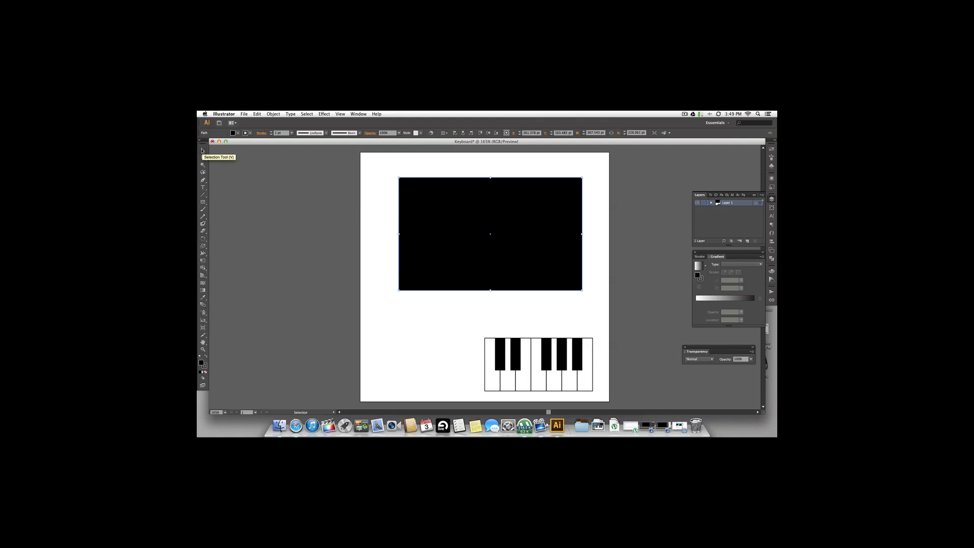
left_click(238, 133)
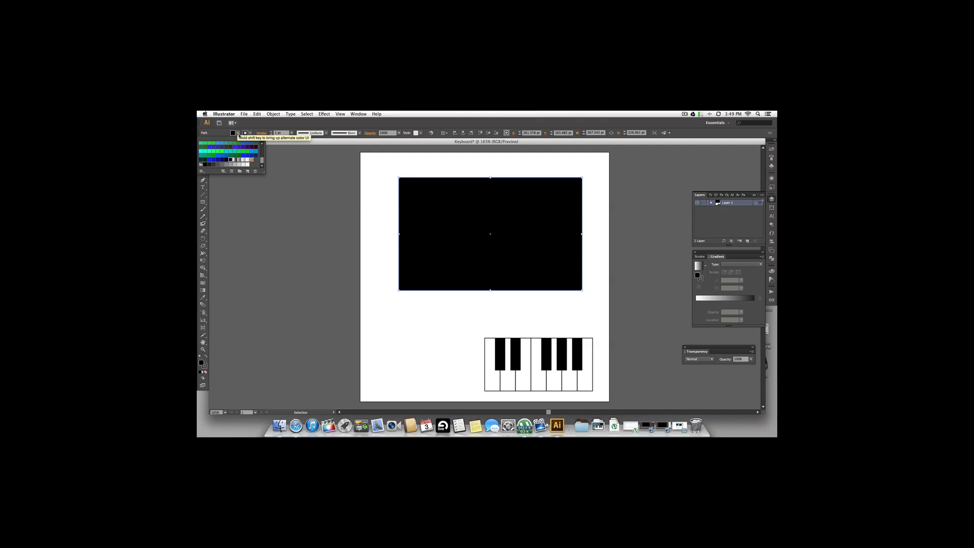
scroll(219, 158, "up", 5)
left_click(209, 144)
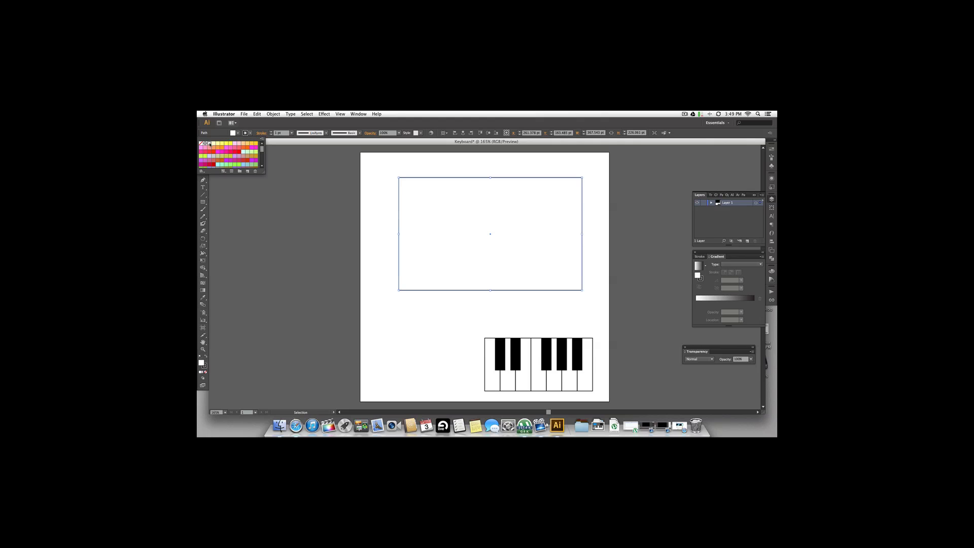
left_click(372, 207)
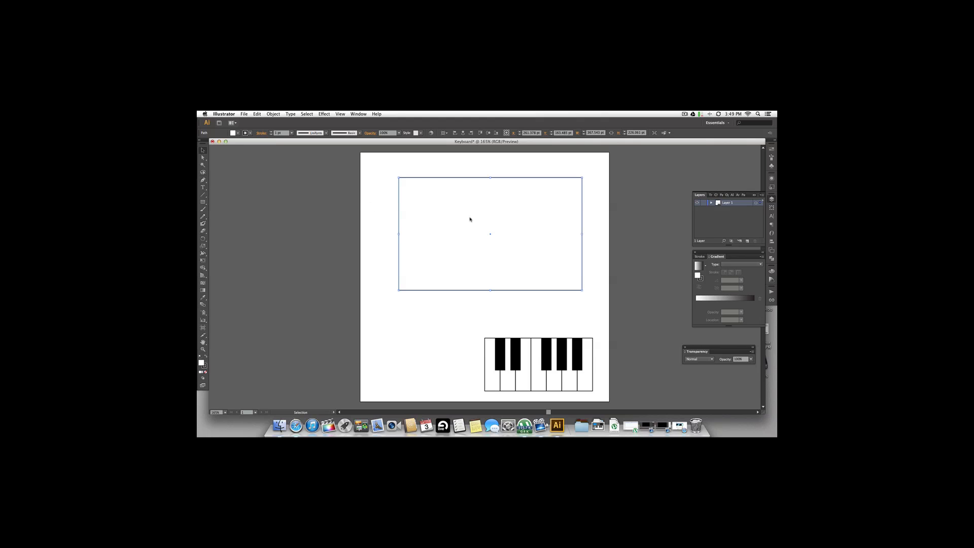
left_click(474, 175)
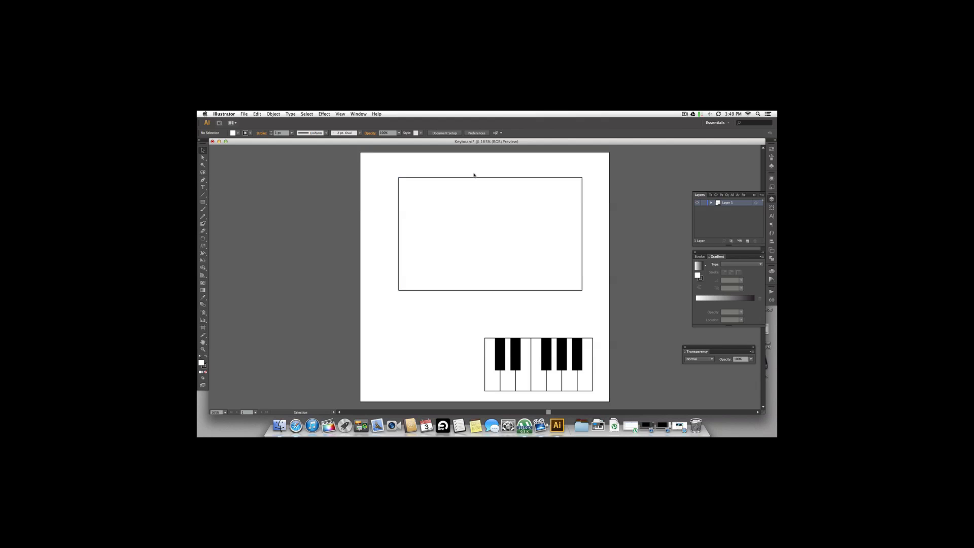
Apply the Round Corners effect to the large rectangle, checking the radius with the preview on
left_click_drag(382, 176, 589, 293)
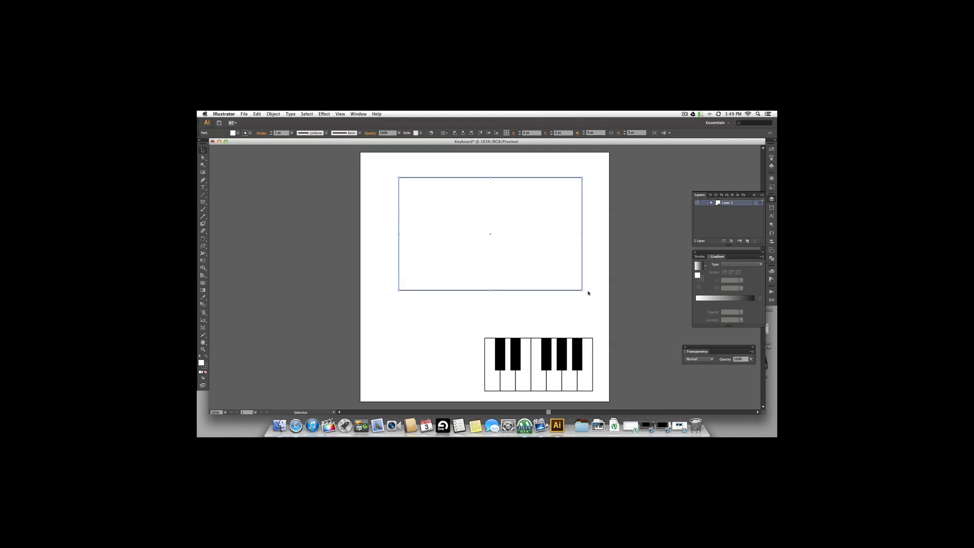
left_click(323, 113)
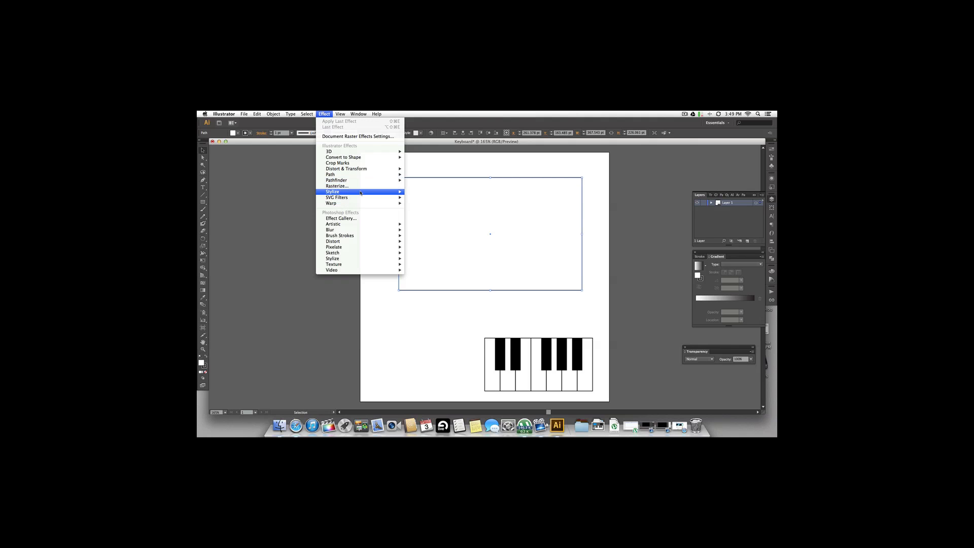
mouse_move(360, 192)
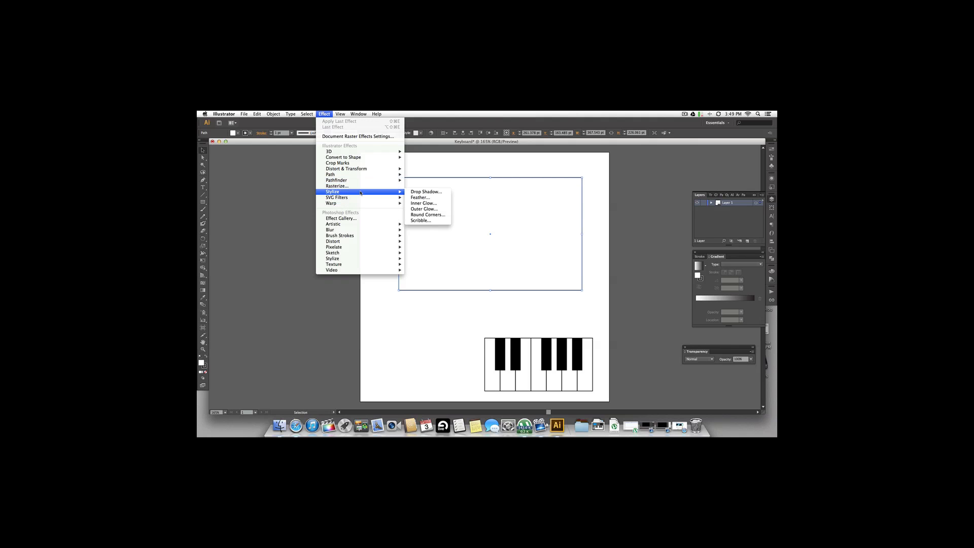
left_click(428, 214)
left_click_drag(418, 258, 305, 207)
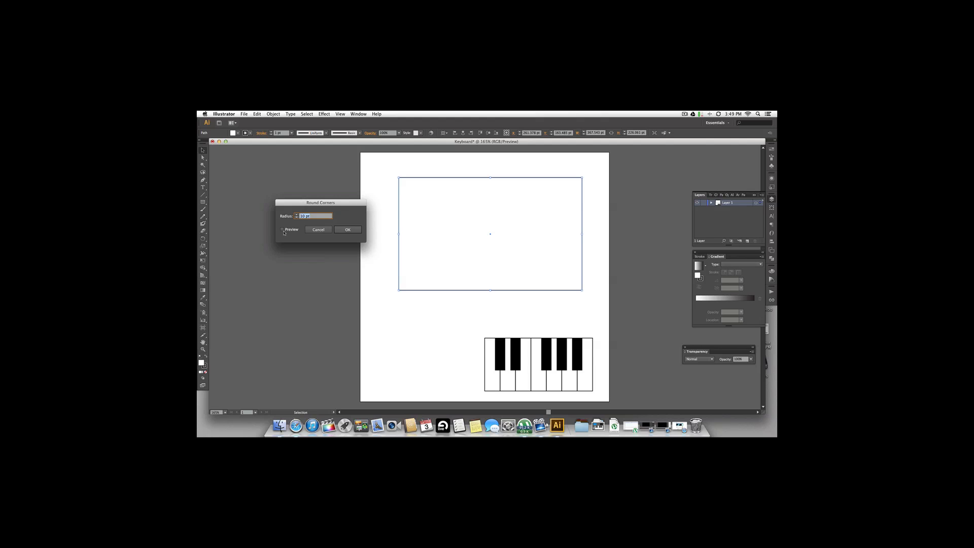
left_click(283, 230)
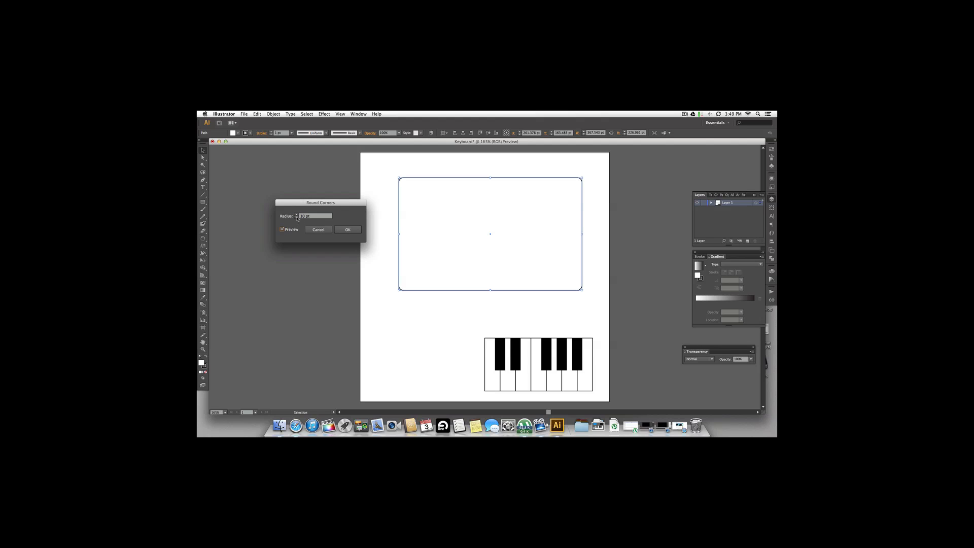
left_click(297, 217)
left_click(296, 214)
left_click(297, 215)
left_click(297, 215)
left_click(296, 215)
left_click(296, 215)
left_click(296, 215)
left_click(297, 215)
left_click(297, 214)
left_click(296, 217)
left_click(297, 218)
left_click(297, 217)
left_click(297, 218)
left_click(296, 218)
left_click(297, 218)
left_click(297, 217)
left_click(297, 218)
left_click(351, 231)
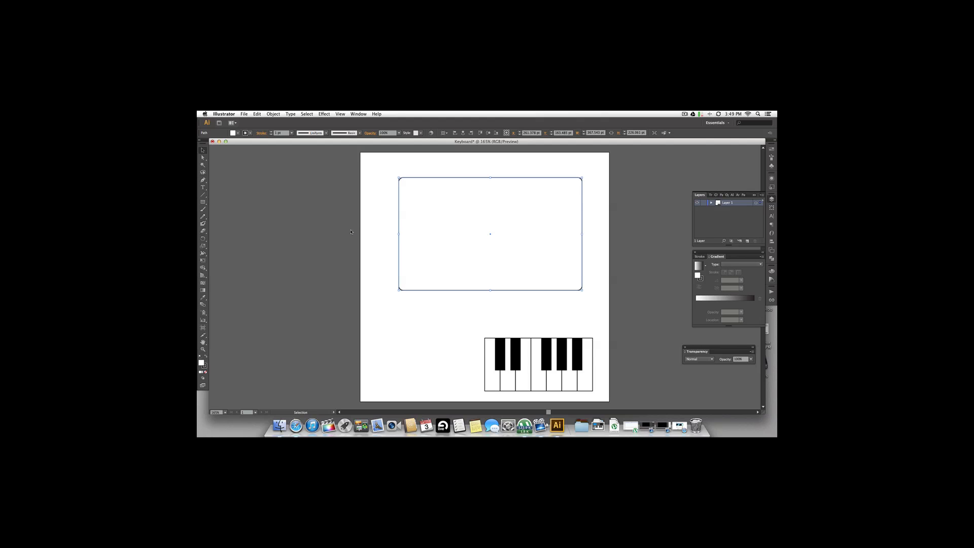
left_click(429, 316)
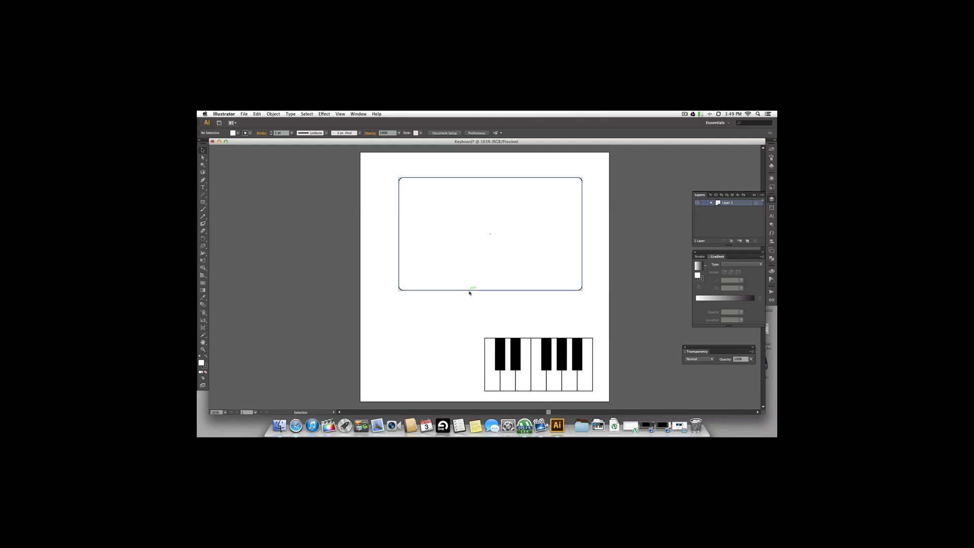
Move the rounded rectangle down and position the key group within its lower-right corner
left_click_drag(470, 292, 475, 322)
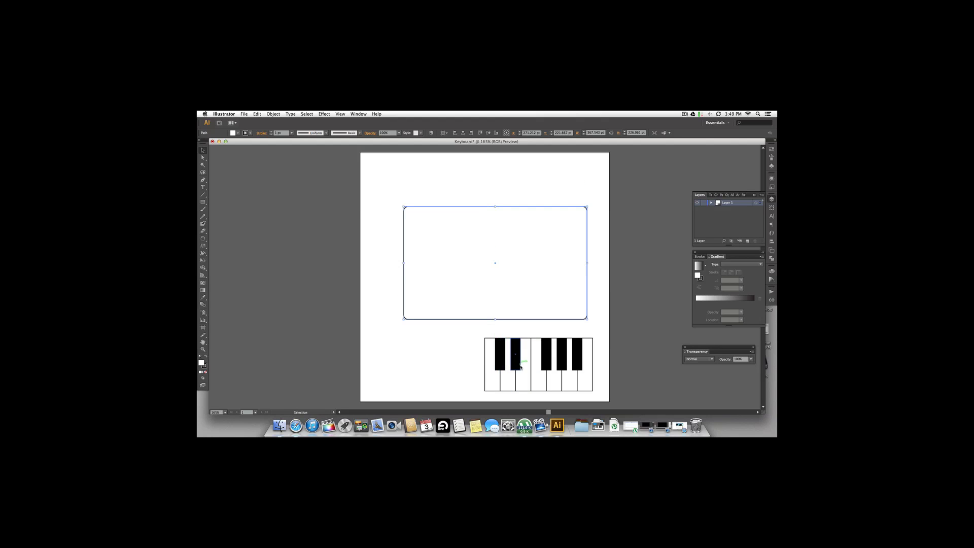
left_click_drag(524, 382, 513, 305)
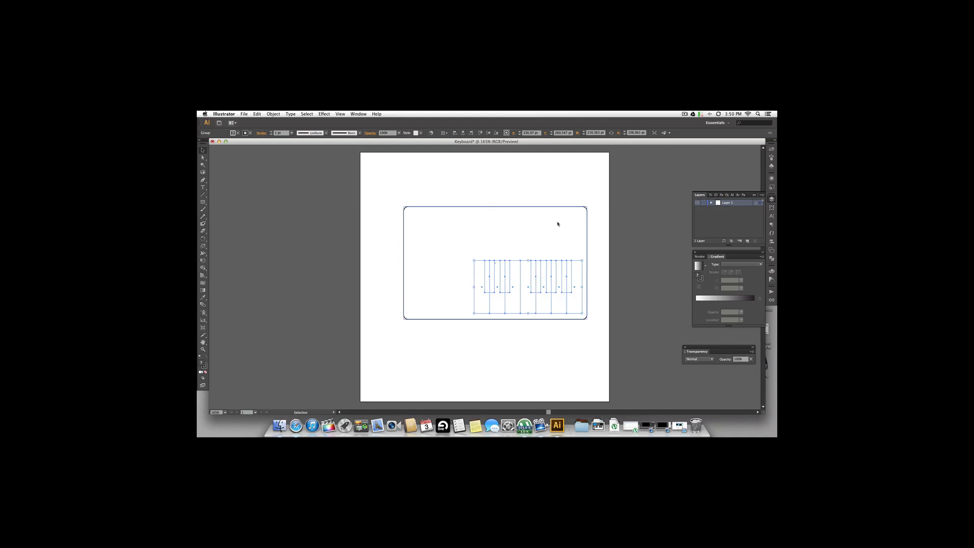
left_click(604, 231)
Send the rounded rectangle to the back, behind the key group
left_click(405, 208)
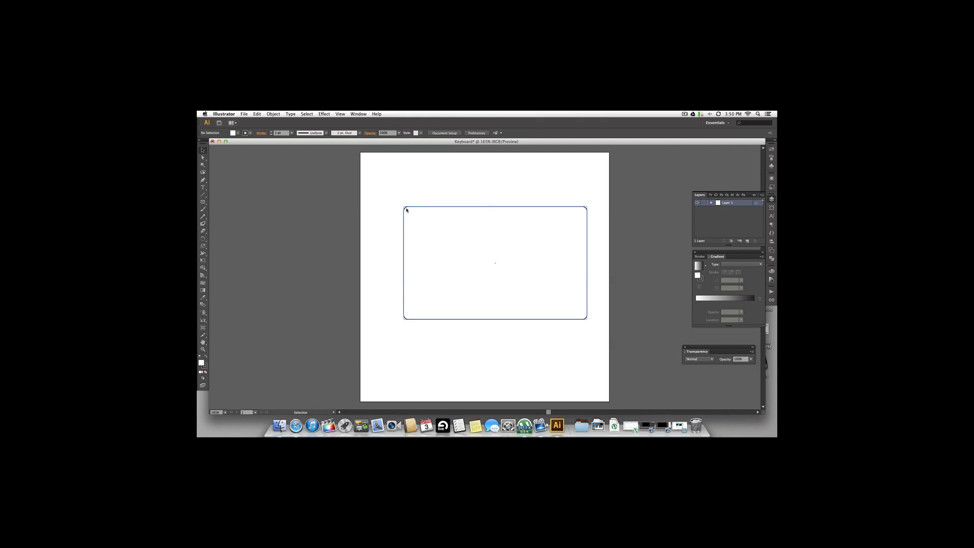
right_click(444, 228)
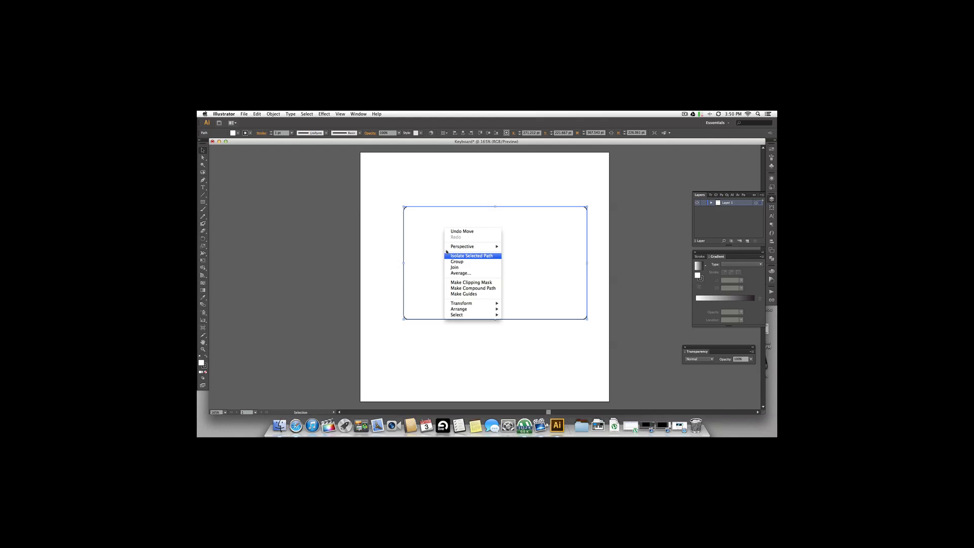
mouse_move(470, 309)
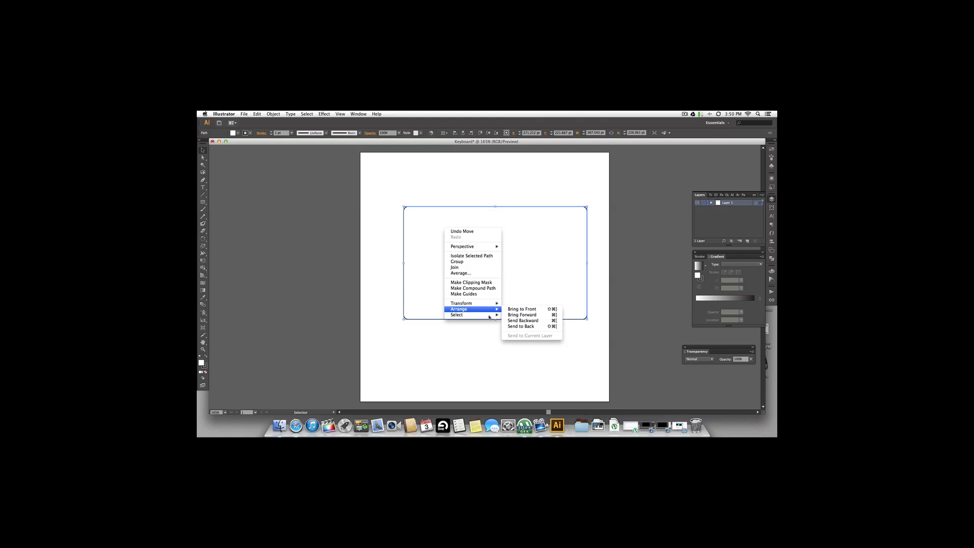
left_click(528, 326)
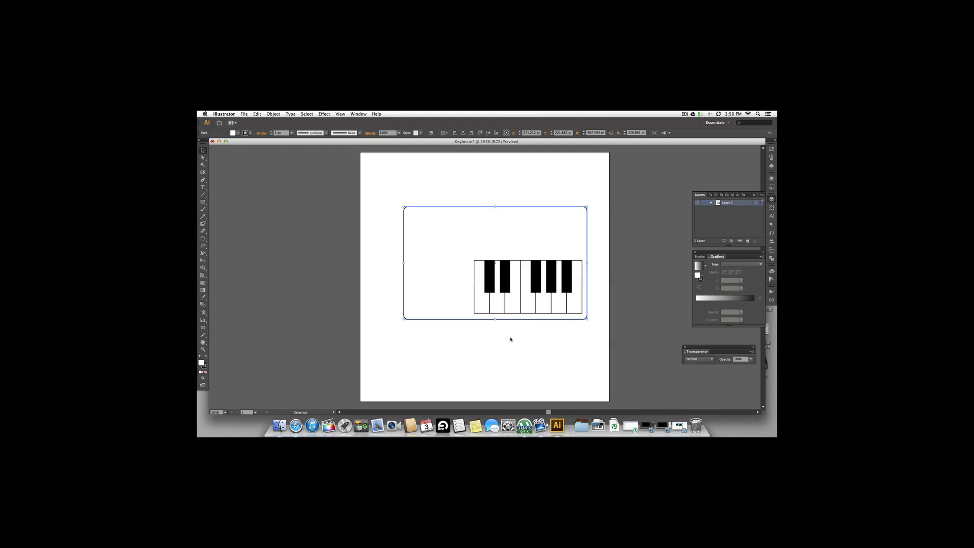
left_click(511, 337)
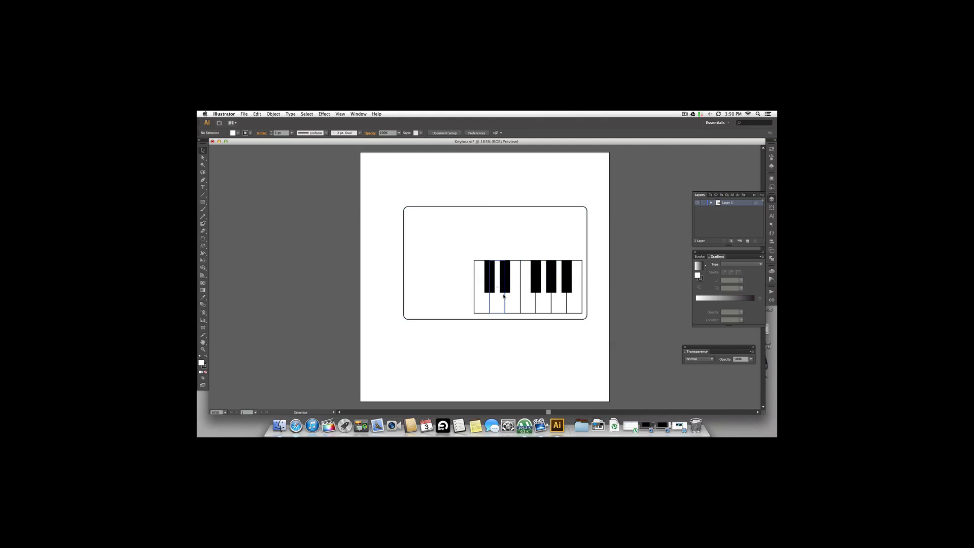
Shrink the rounded rectangle from its upper-left corner to about 279 by 187 pt so it fits closer around the keys
left_click(406, 210)
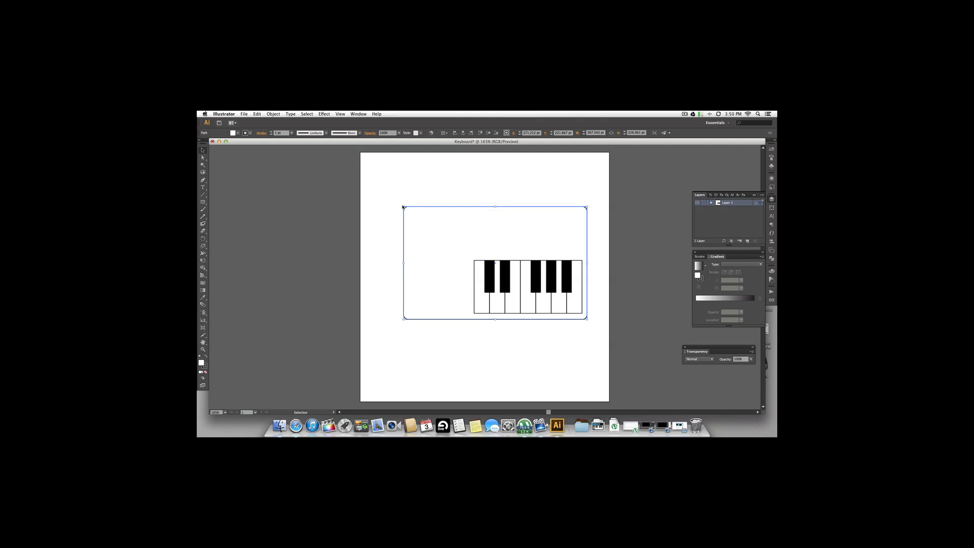
left_click_drag(405, 208, 449, 226)
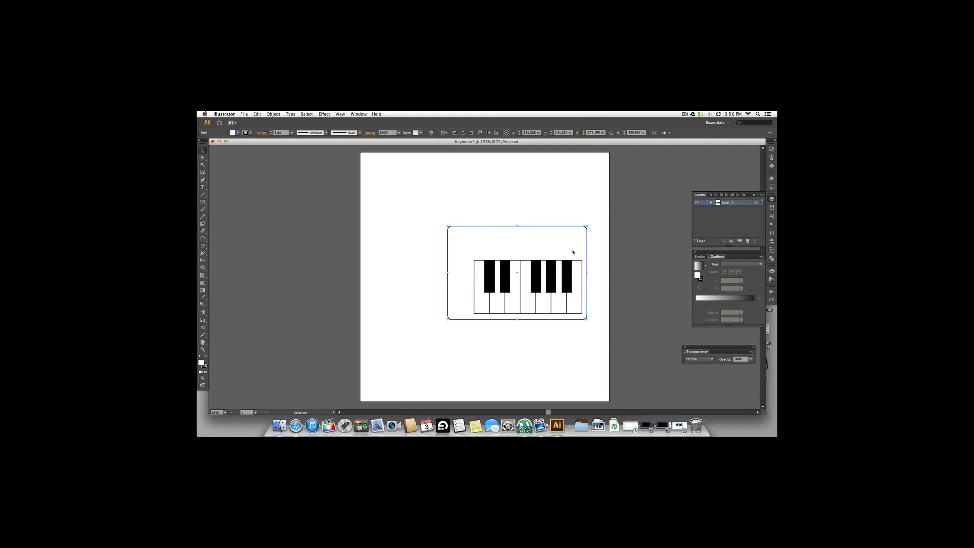
left_click(557, 213)
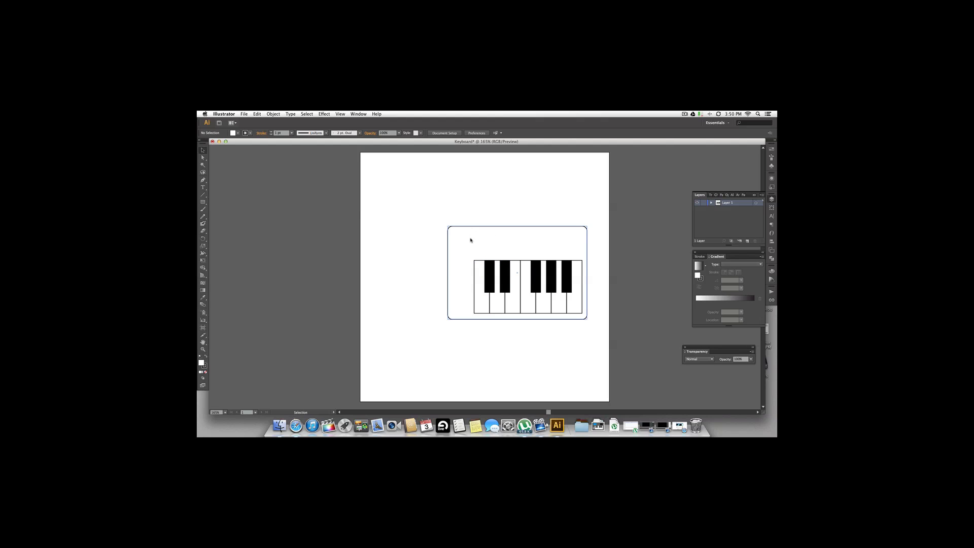
left_click(553, 250)
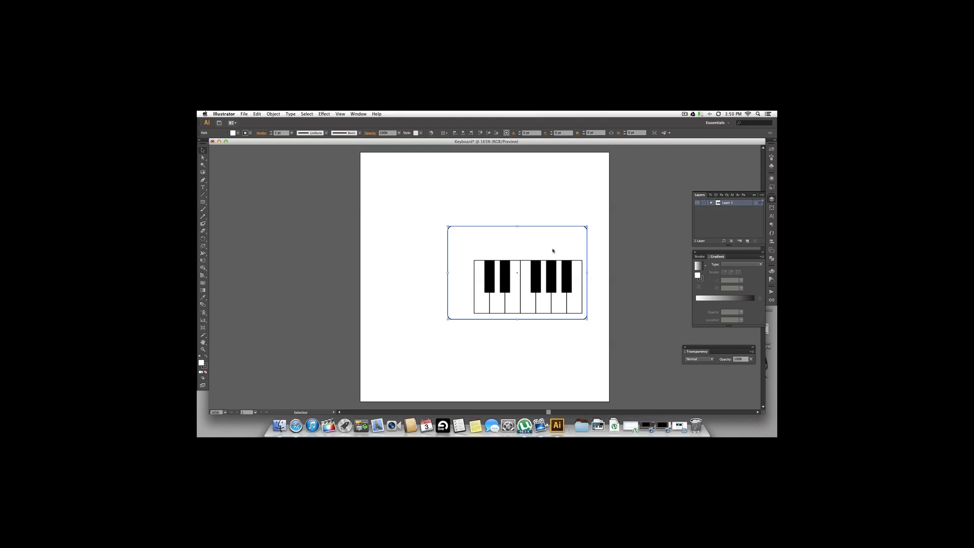
left_click(576, 212)
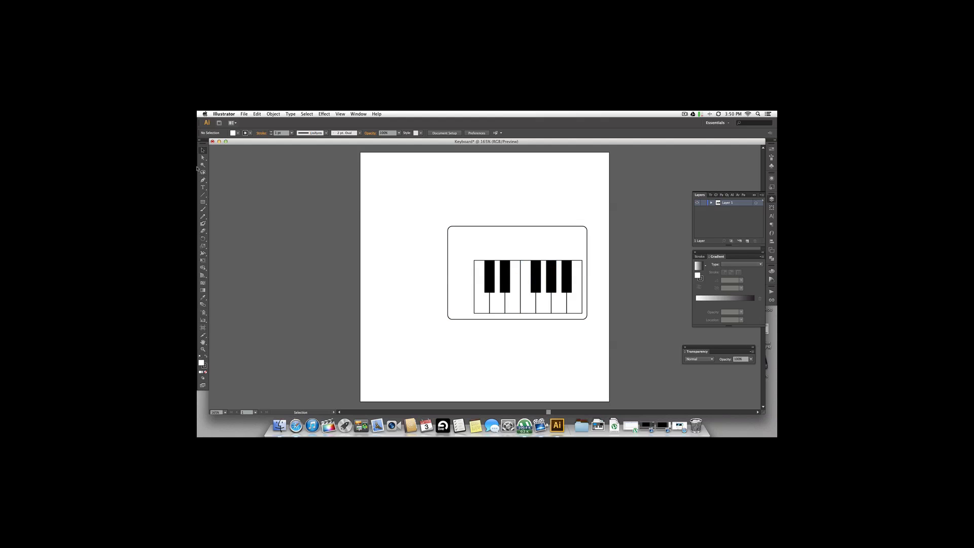
Draw a rectangle about 70 by 42 pt in the upper-left part of the keyboard body, above the keys
left_click(203, 202)
left_click(203, 203)
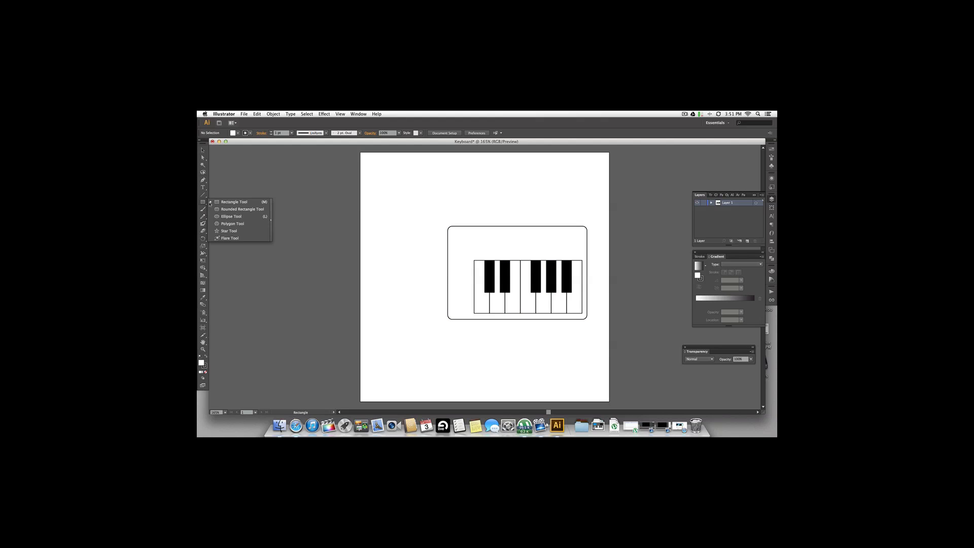
left_click(225, 204)
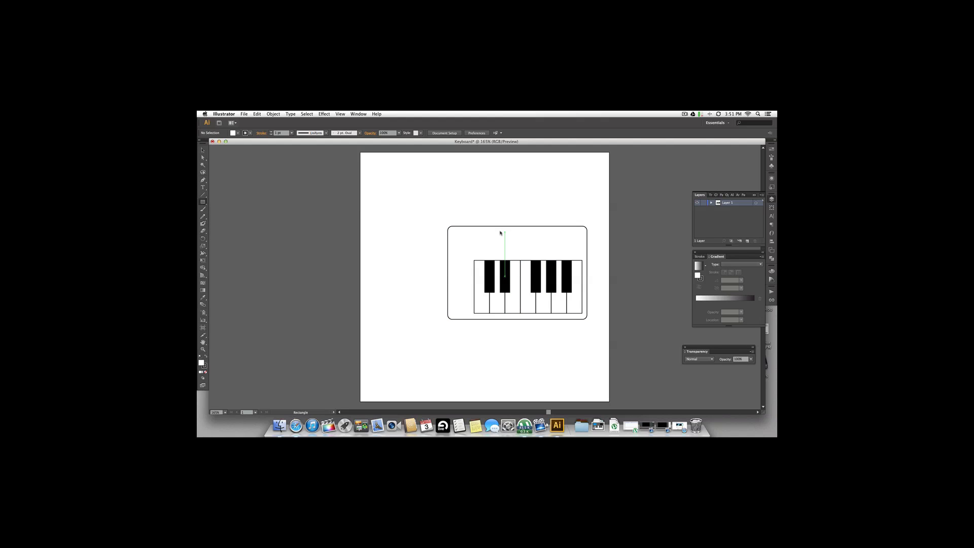
left_click_drag(460, 235, 495, 256)
left_click(489, 189)
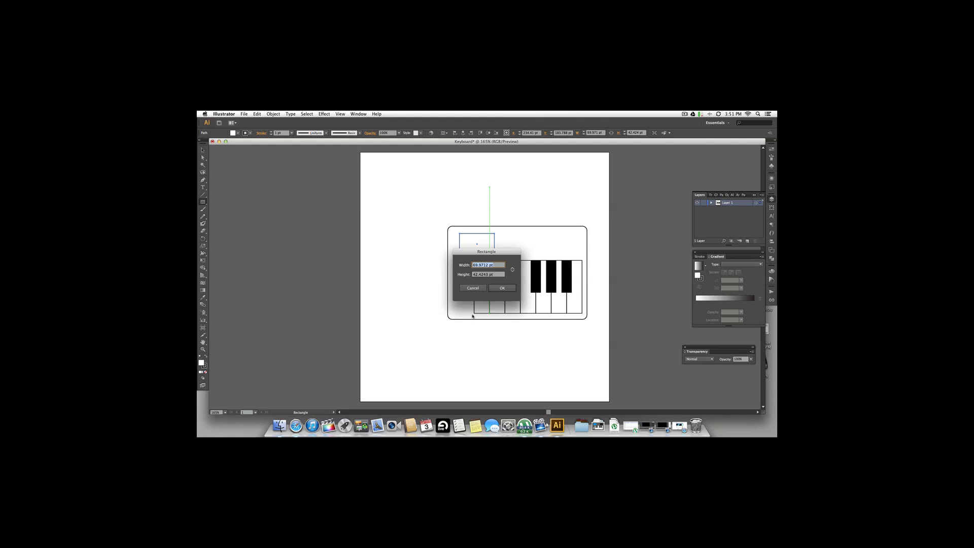
left_click(473, 288)
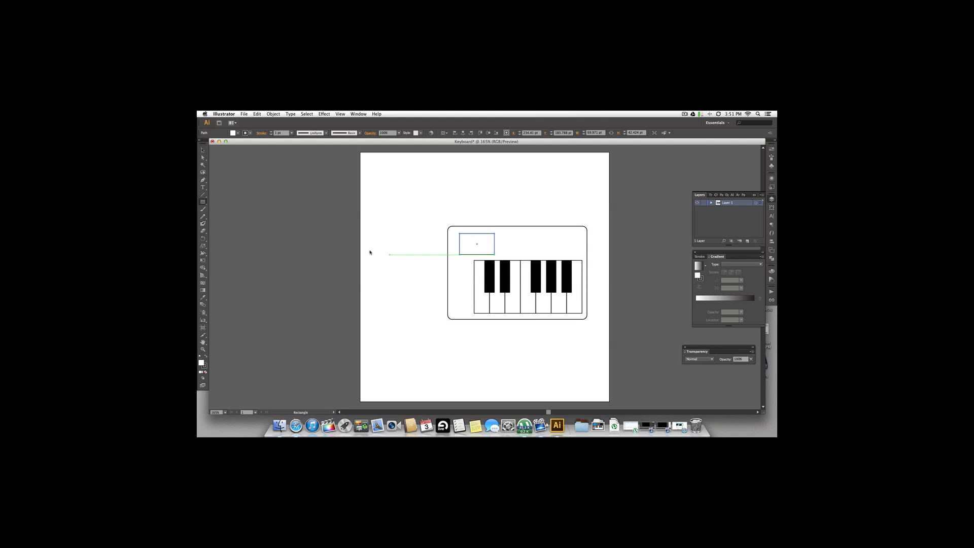
left_click(203, 150)
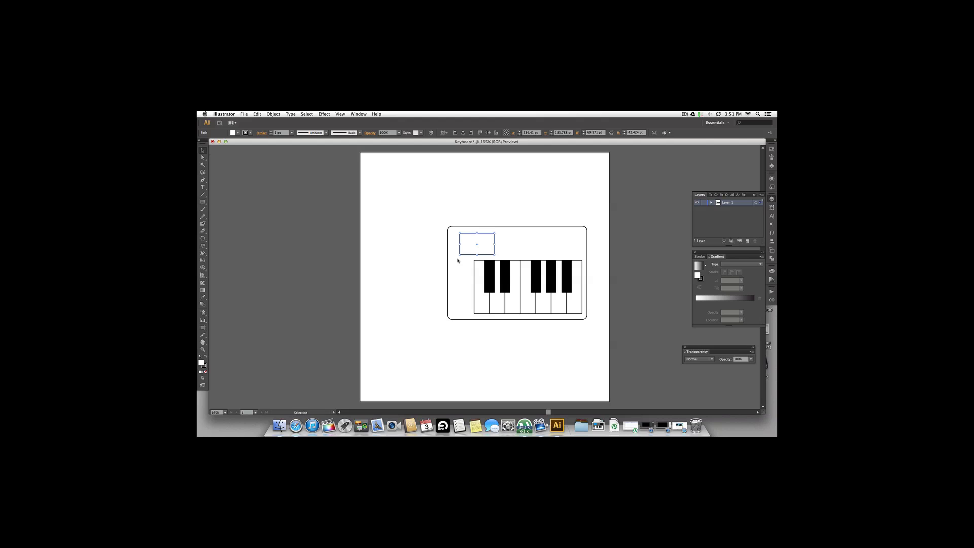
left_click(416, 288)
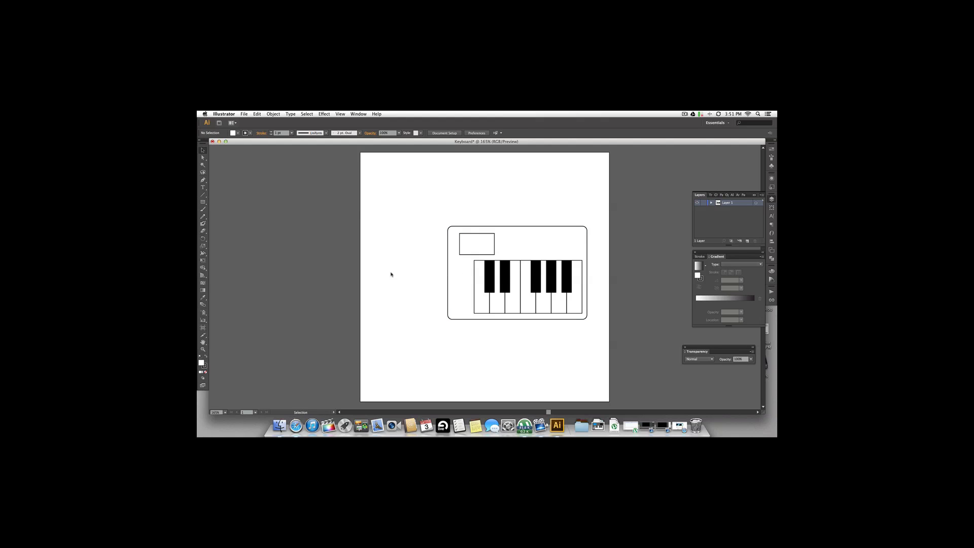
Draw a small square about 21 pt wide and place it in the empty upper-left area of the artboard
left_click(203, 202)
left_click_drag(203, 204, 238, 201)
key("z")
left_click(203, 202)
mouse_move(460, 167)
left_mouse_down()
mouse_move(469, 181)
mouse_move(462, 175)
left_mouse_up()
key("v")
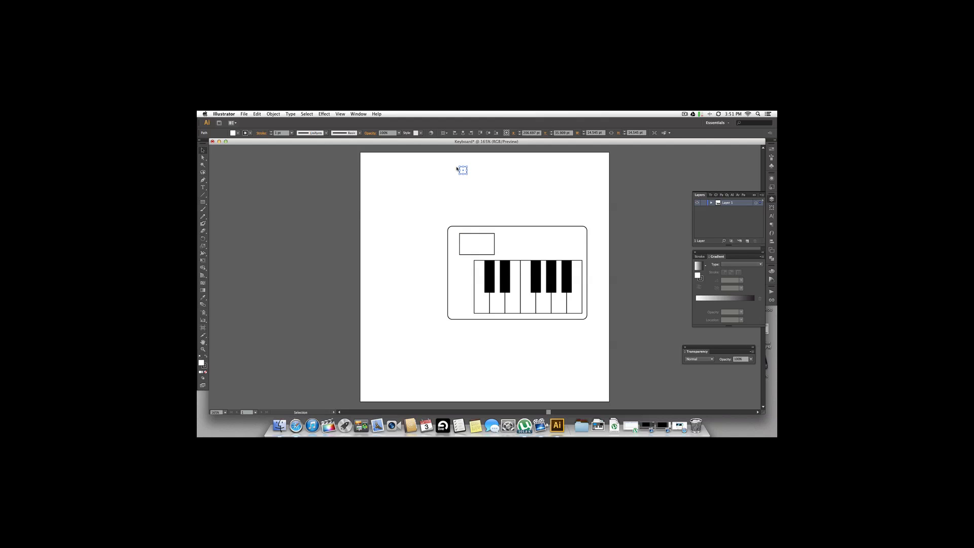
left_click_drag(466, 170, 405, 192)
left_click(418, 195)
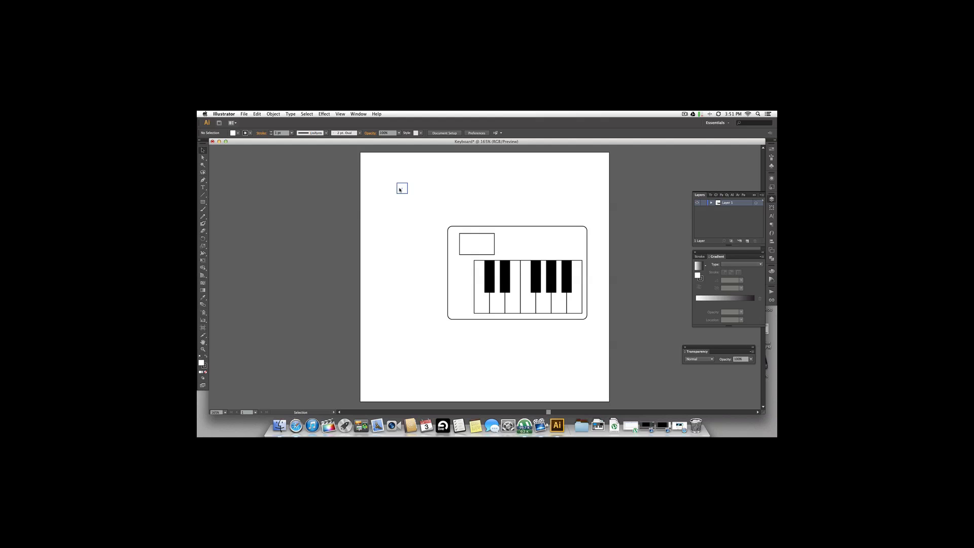
Duplicate the small square into a touching grid of two rows by three columns
left_click_drag(402, 190, 429, 204)
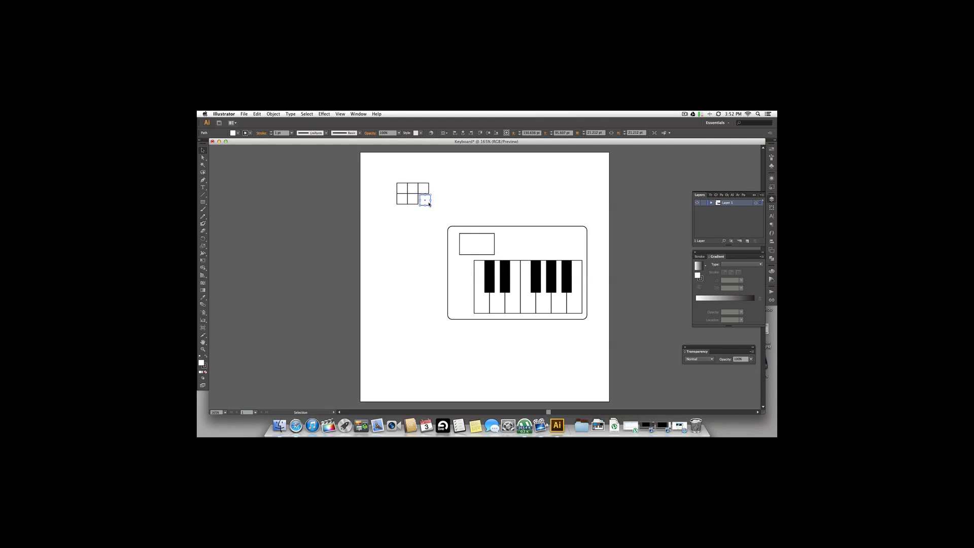
key("super+z")
right_click(418, 202)
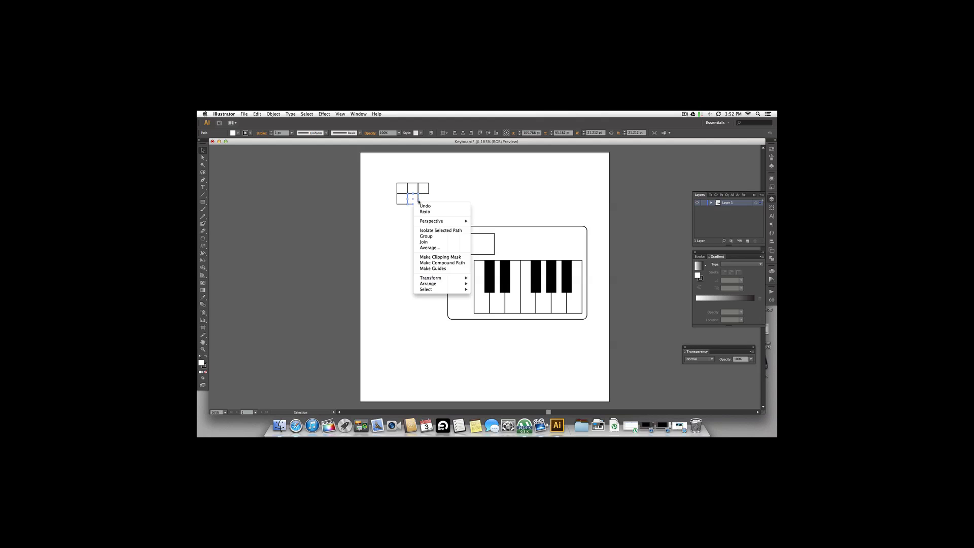
left_click(440, 199)
left_click_drag(414, 201, 424, 201)
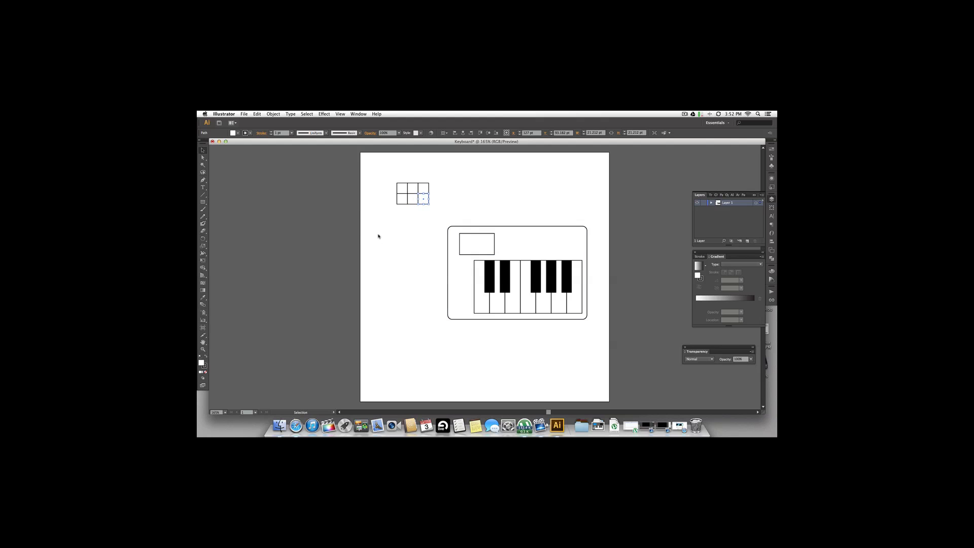
Move the six-square grid into the upper-right part of the keyboard body, above the keys and level with the display rectangle
left_click(426, 224)
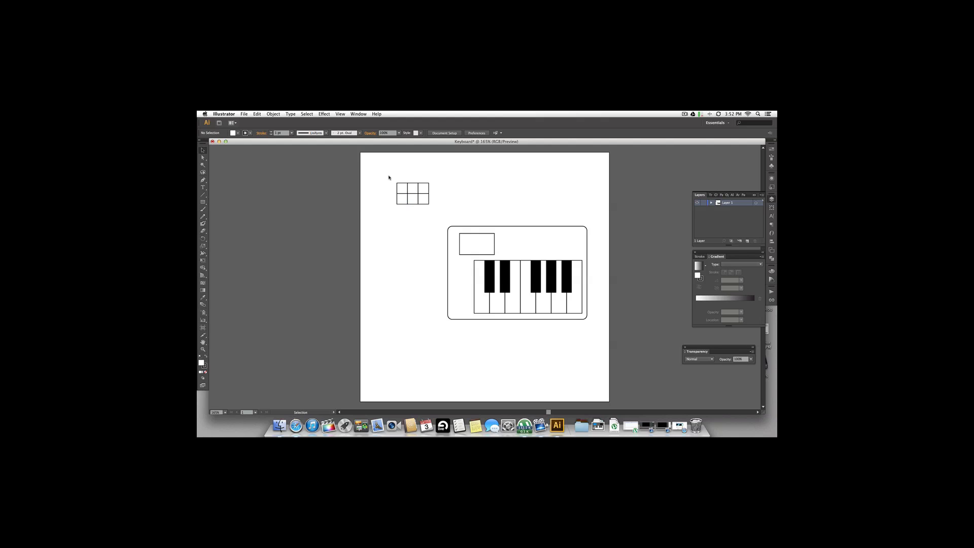
left_click_drag(388, 176, 438, 217)
left_click(511, 186)
left_click_drag(389, 175, 438, 217)
left_click_drag(414, 186, 553, 239)
left_click(541, 203)
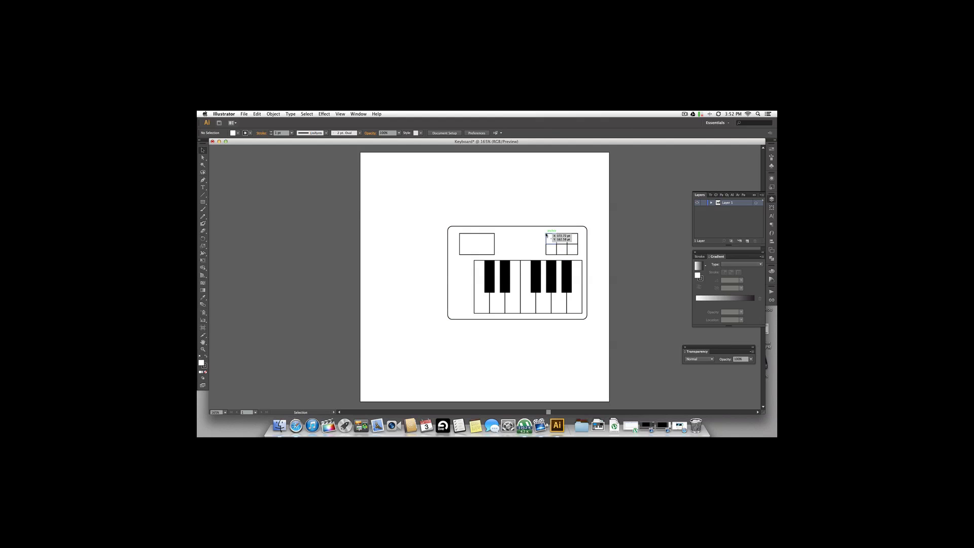
left_click_drag(541, 236, 564, 247)
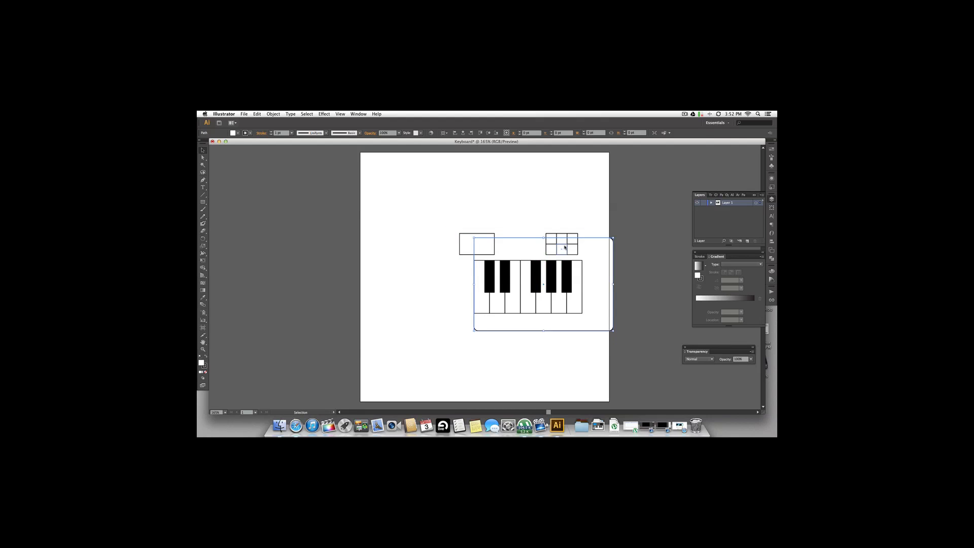
key("super+z")
left_click(553, 196)
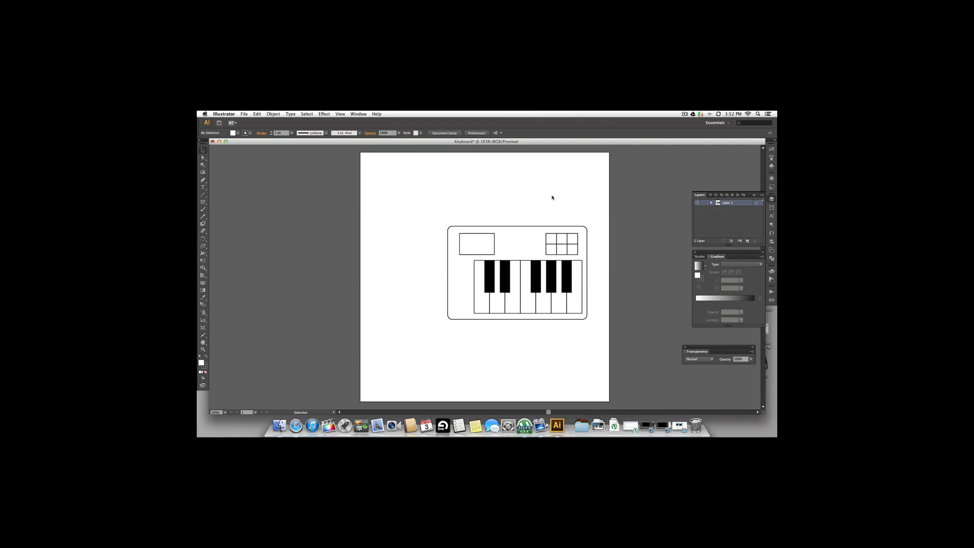
left_click(546, 239)
left_click(563, 244, "shift")
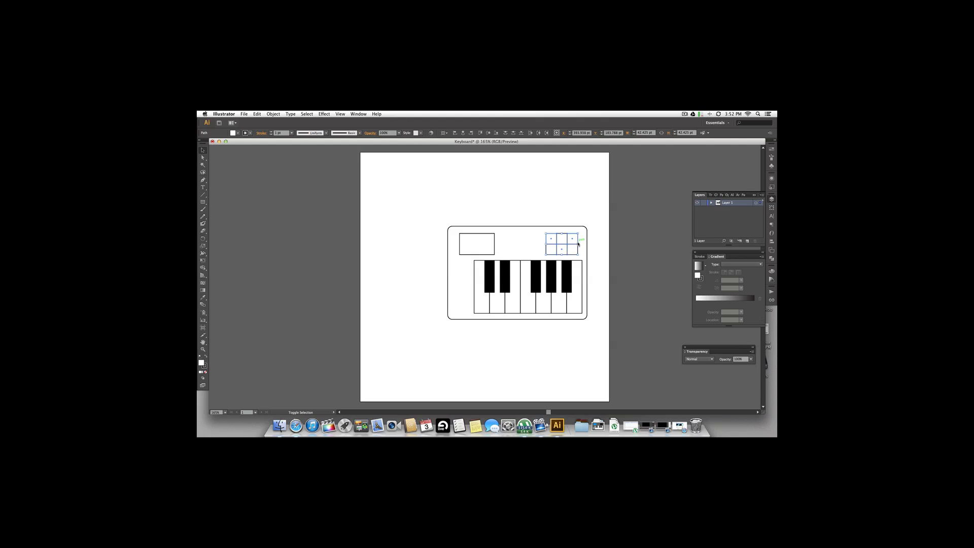
left_click_drag(574, 251, 453, 187)
key("super+z")
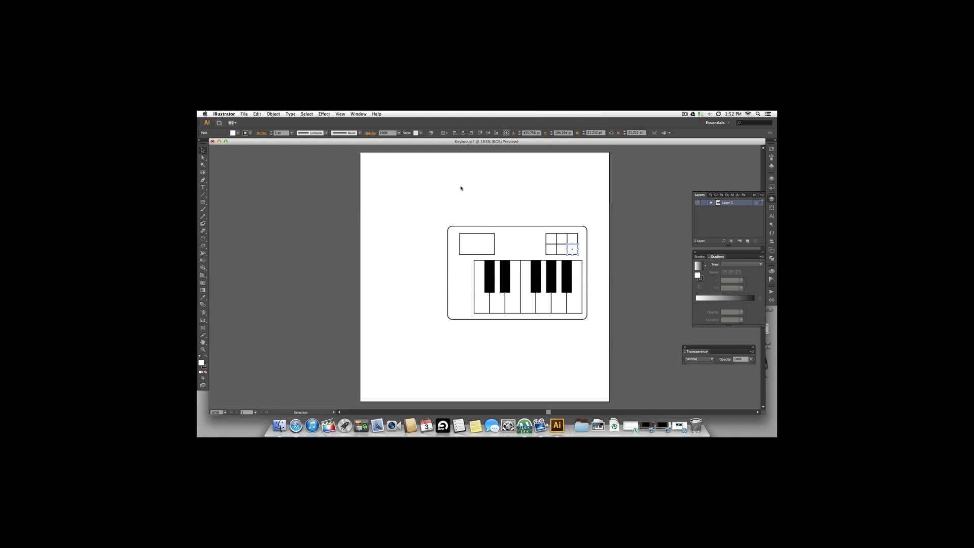
left_click(598, 272)
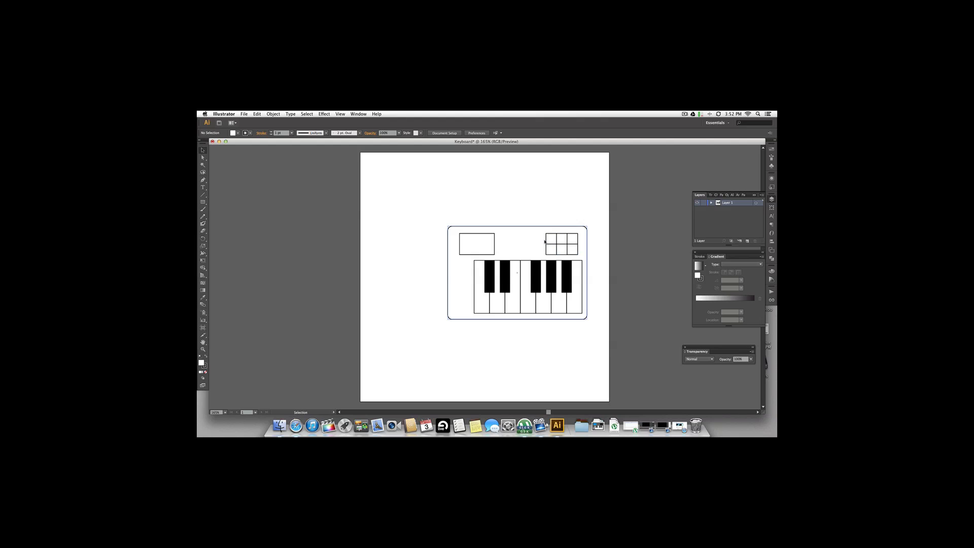
Group the six small squares above the keys into one object
left_click_drag(551, 241, 562, 241)
left_click(563, 241, "shift")
left_click(573, 241, "shift")
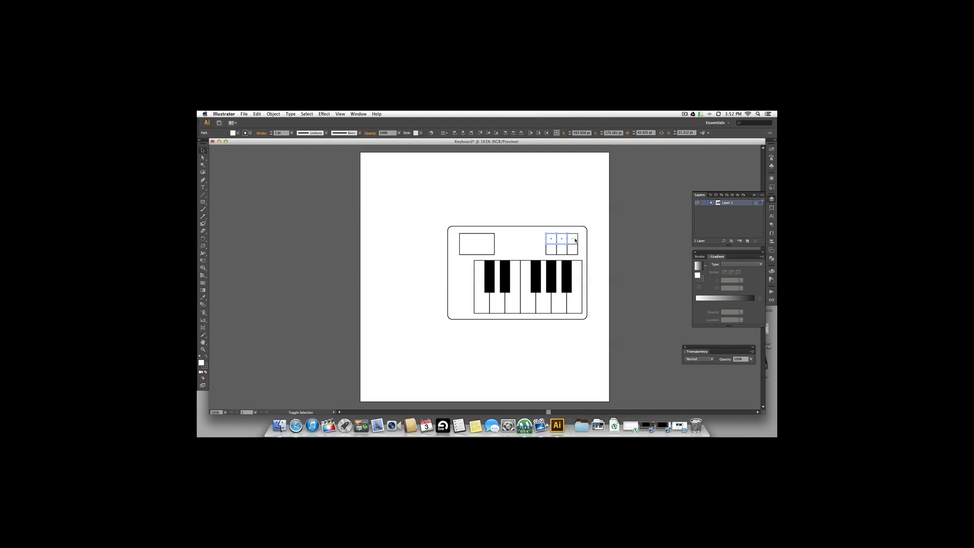
left_click(574, 252, "shift")
left_click(563, 251, "shift")
left_click(551, 247, "shift")
right_click(552, 238)
left_click(564, 266)
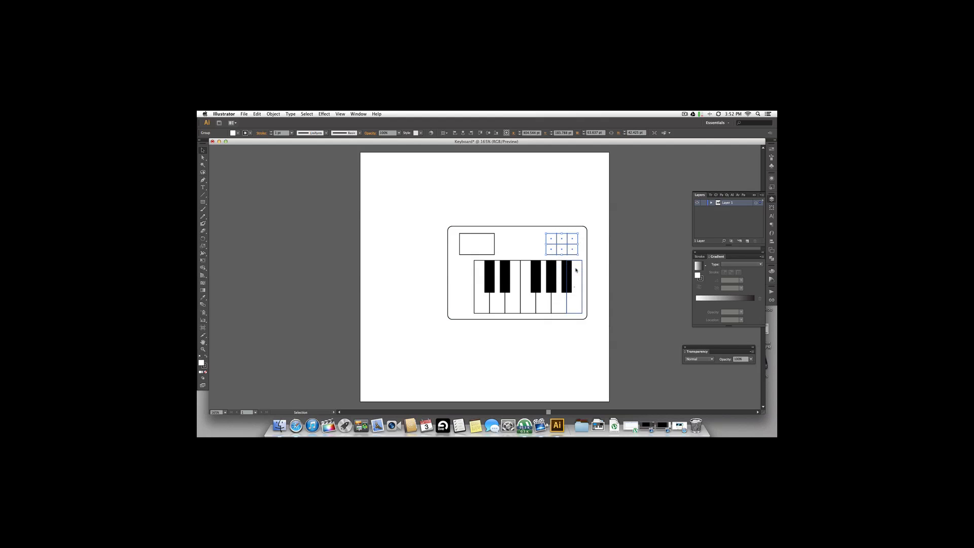
left_click(591, 243)
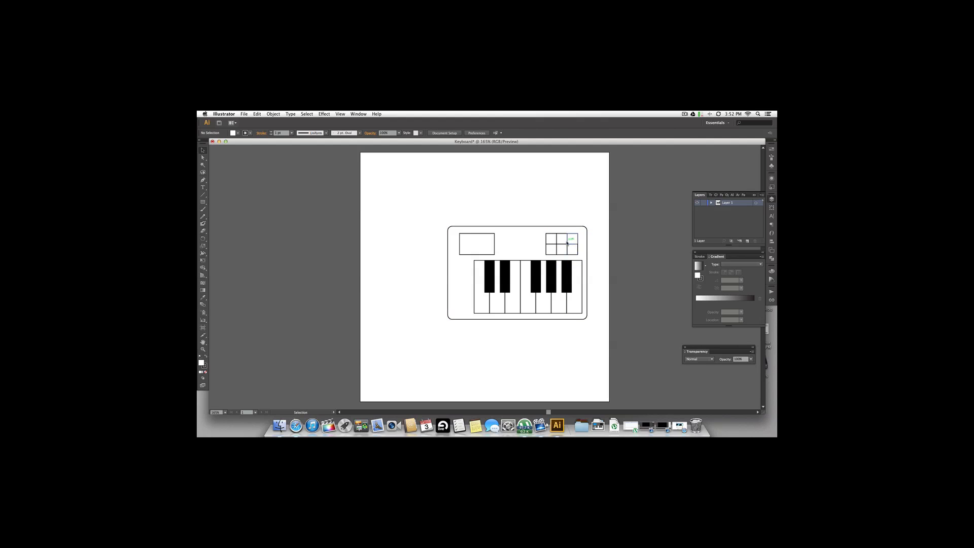
Fill the grouped squares with black
left_click(563, 239)
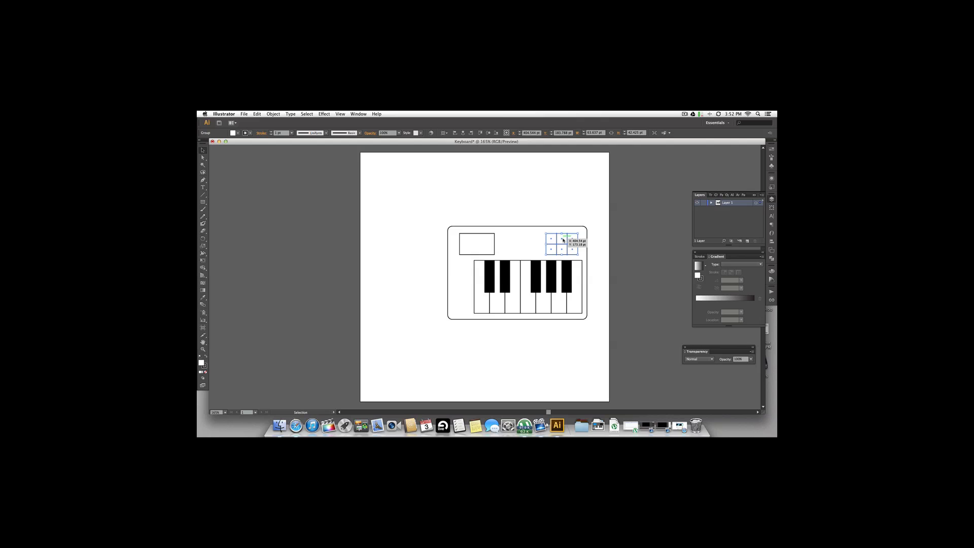
left_click(249, 133)
scroll(218, 157, "down", 5)
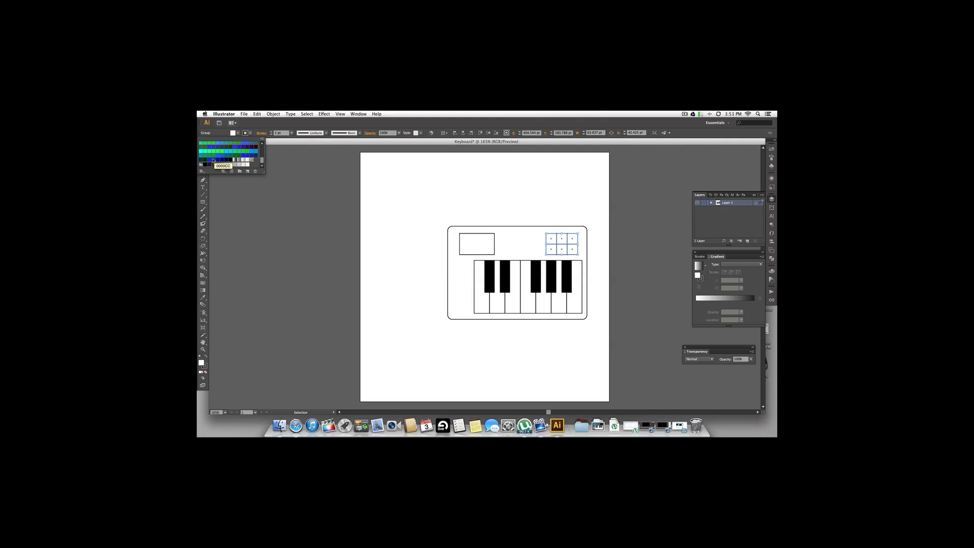
left_click(216, 159)
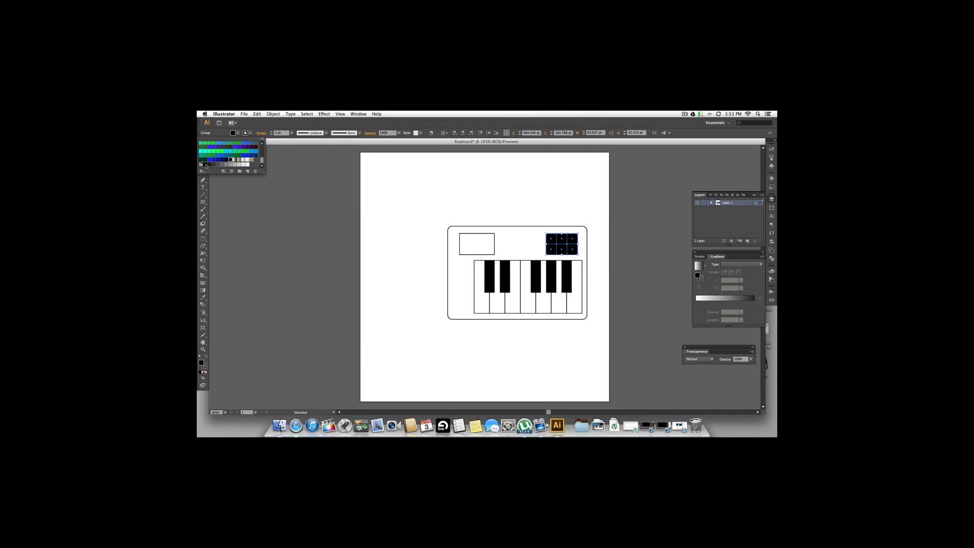
left_click(310, 189)
left_click(640, 229)
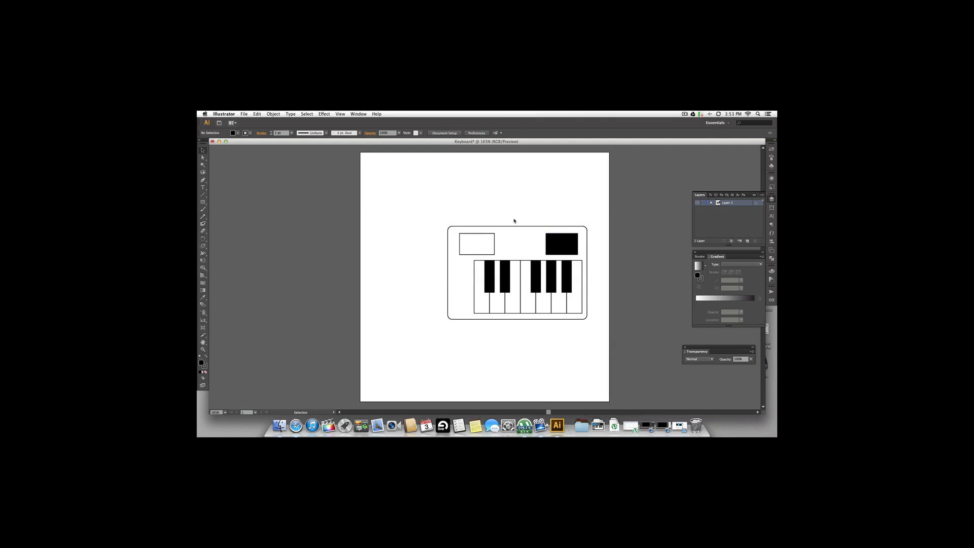
Set the stroke of the grouped squares to white
left_click(558, 242)
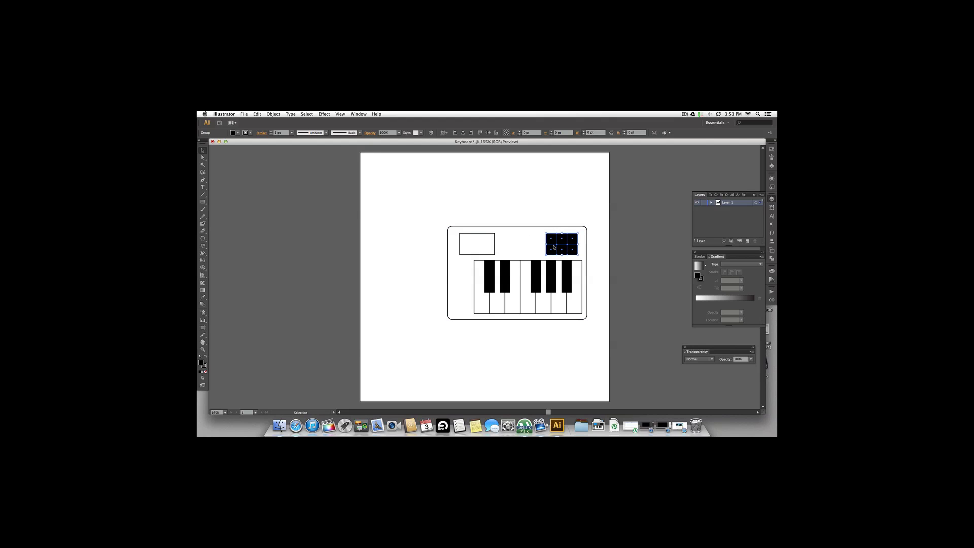
left_click(251, 132)
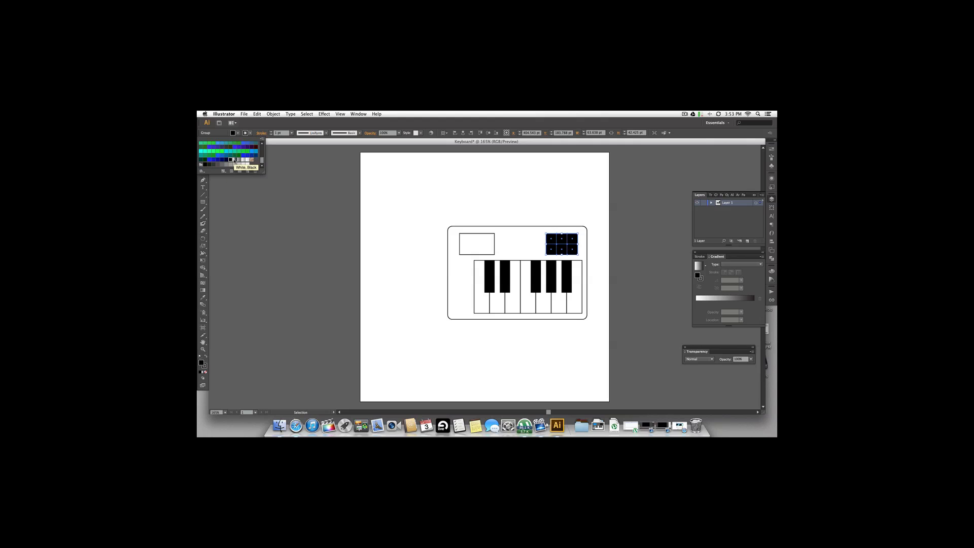
scroll(235, 158, "up", 5)
left_click(209, 144)
left_click(612, 222)
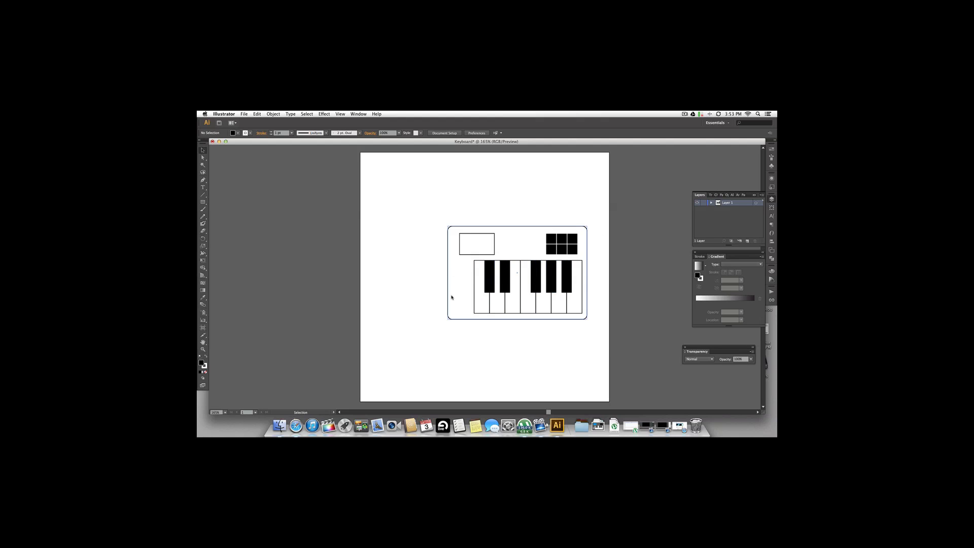
Draw a narrow black rounded rectangle about 12 by 46 pt and place two of them side by side on the body, left of the keys
left_click(203, 204)
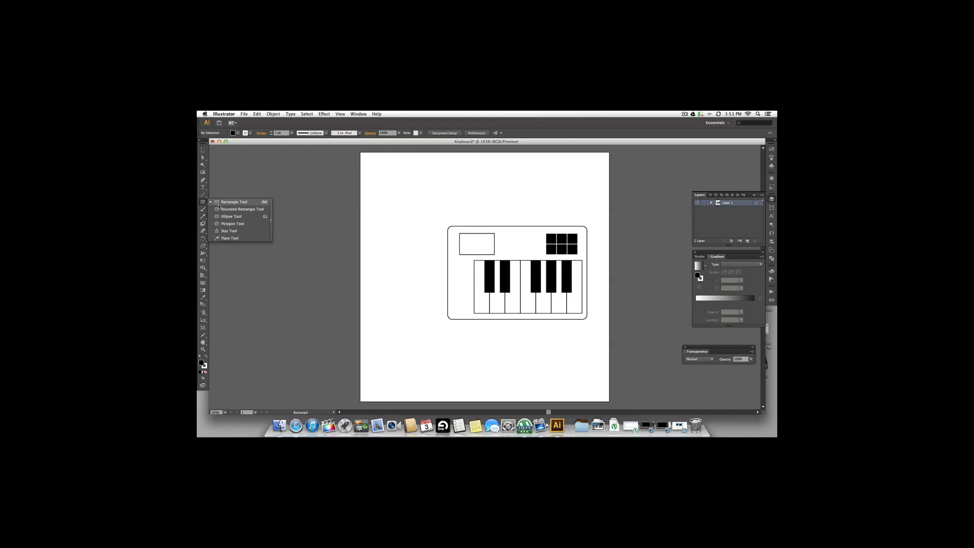
left_click(220, 211)
left_click_drag(420, 270, 426, 293)
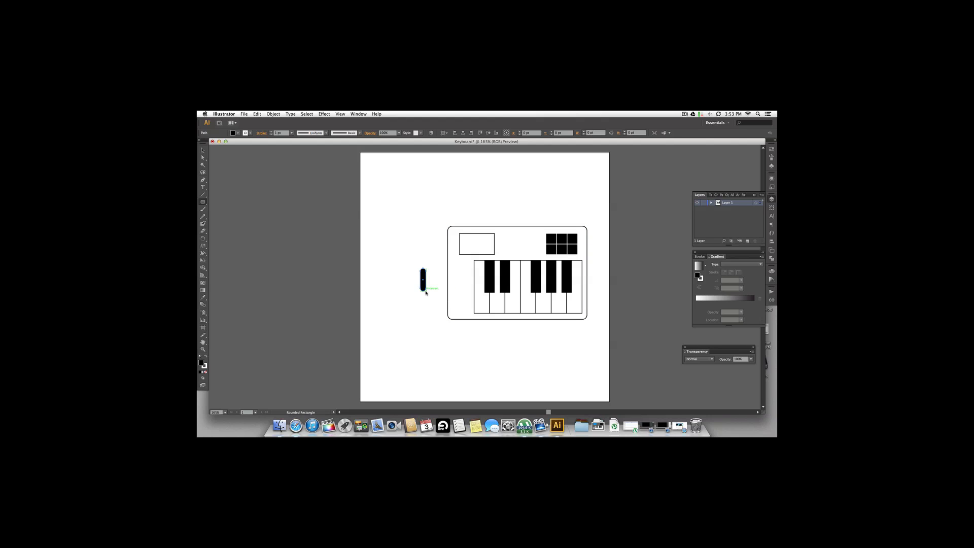
left_click(203, 151)
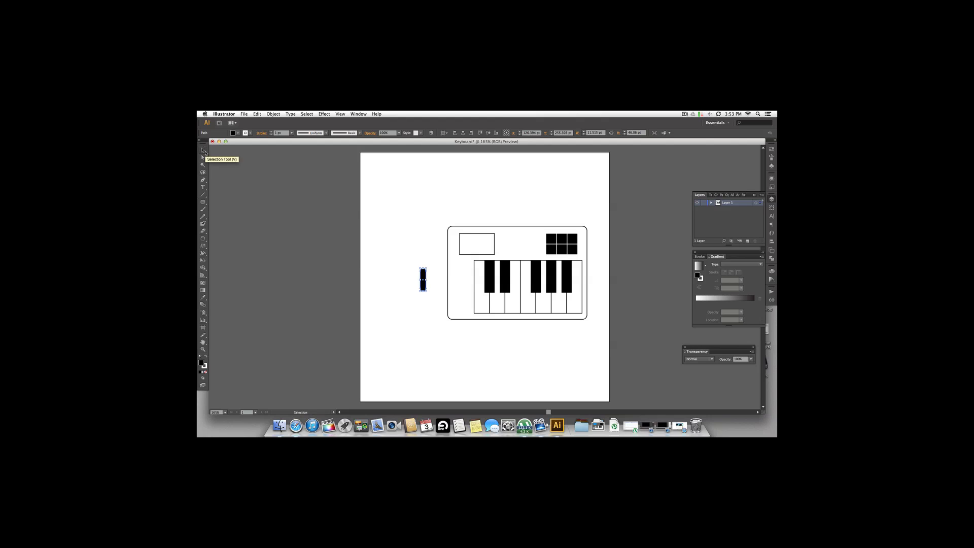
left_click_drag(425, 277, 465, 284)
left_click(351, 294)
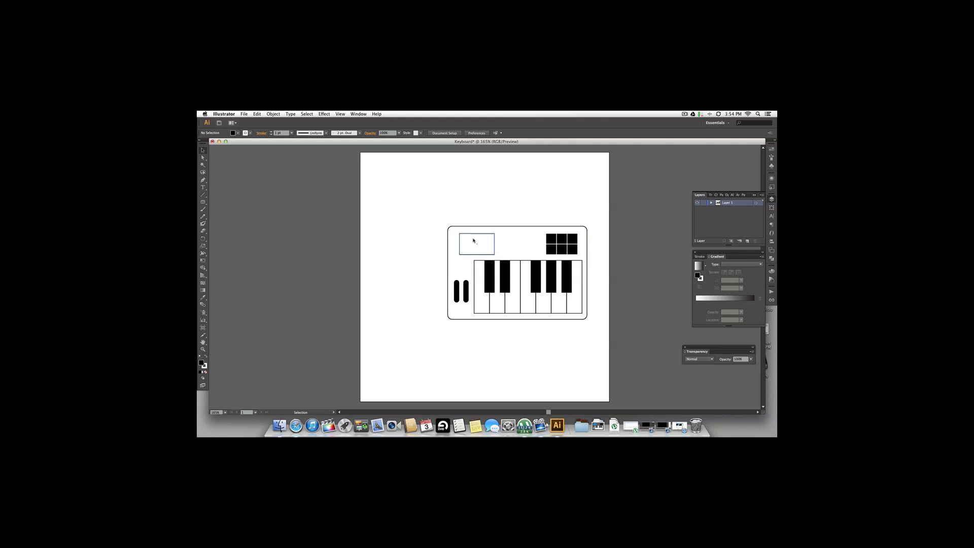
Isolate the rounded keyboard body and fill it with the Gray Gradient 1 preset
double_click(522, 249)
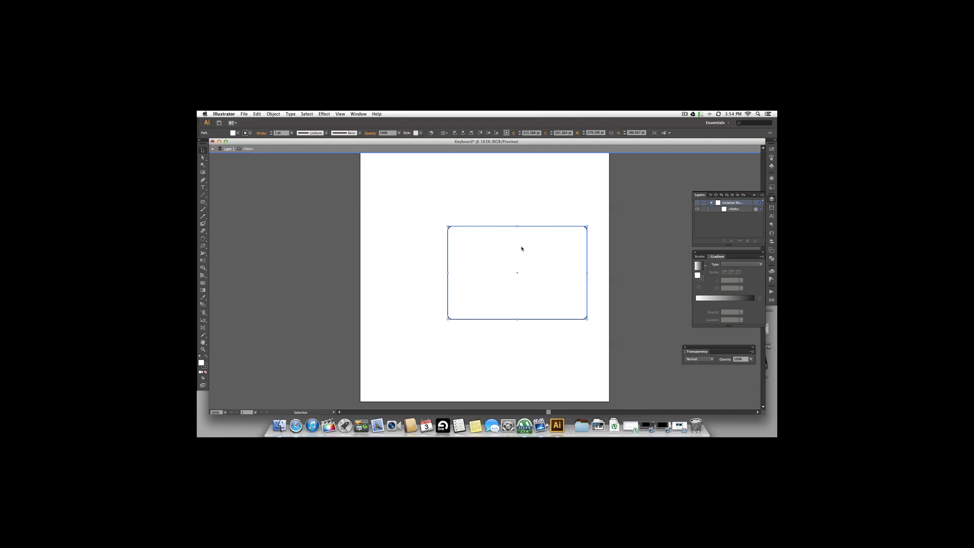
left_click(343, 180)
left_click(507, 276)
left_click_drag(730, 253, 731, 251)
left_click(706, 264)
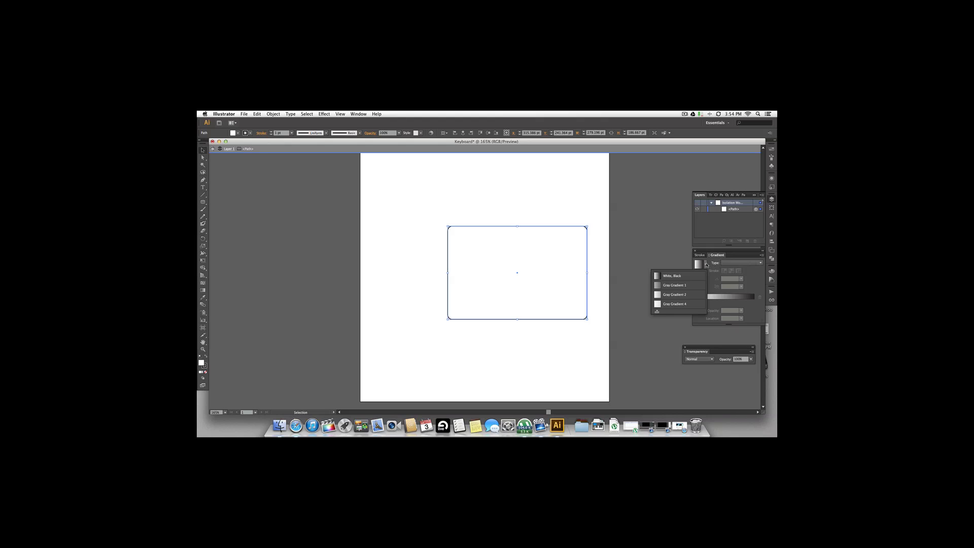
left_click(674, 286)
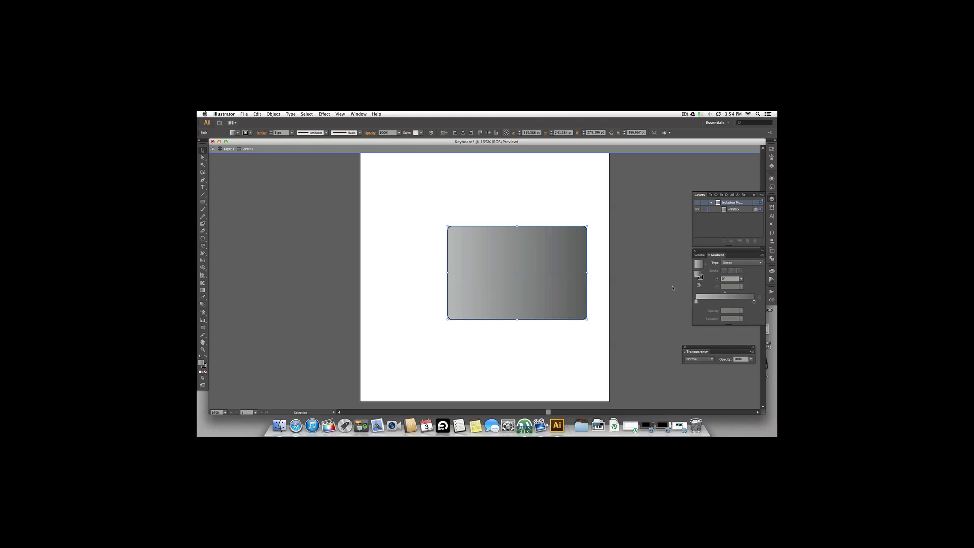
Redirect the body's gradient diagonally, running from its lower-right corner to its upper-left corner
left_click(203, 289)
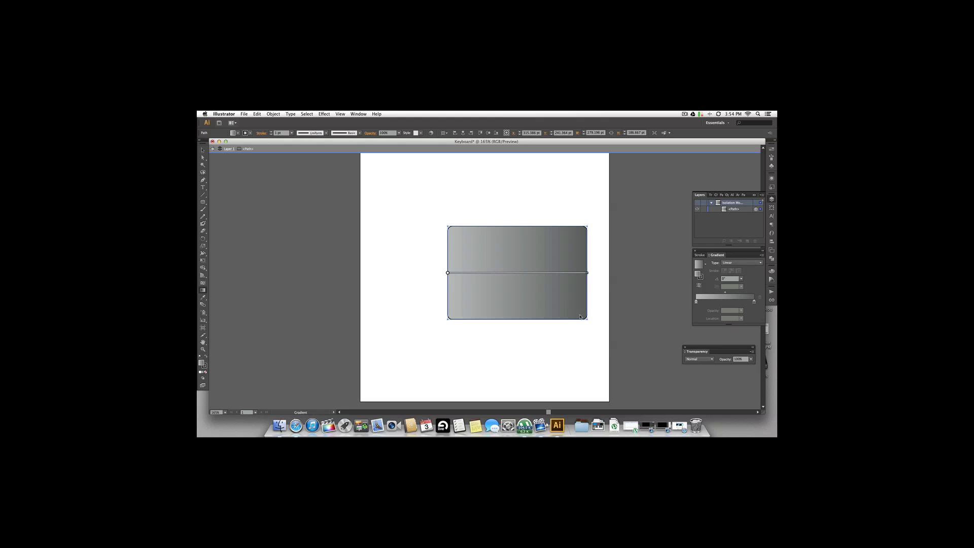
left_click_drag(583, 318, 454, 233)
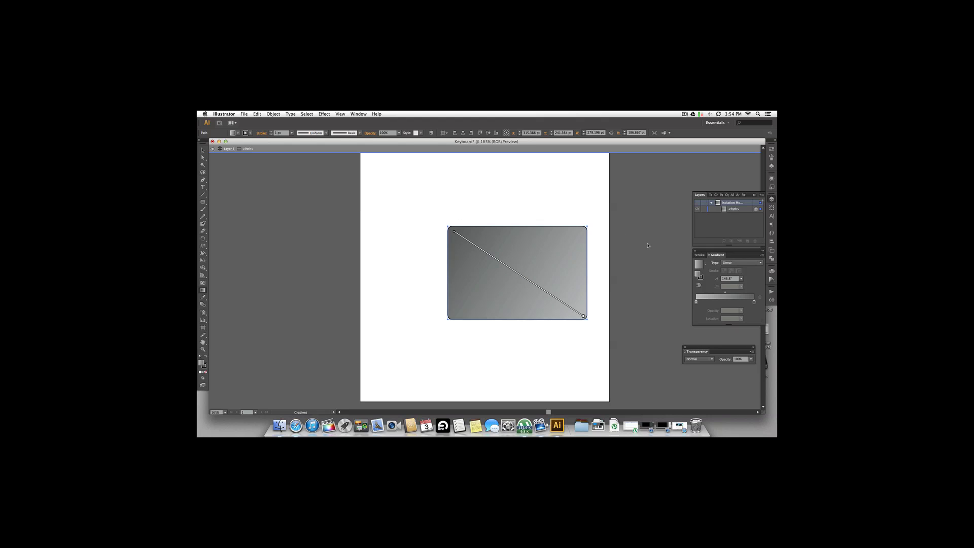
left_click(203, 150)
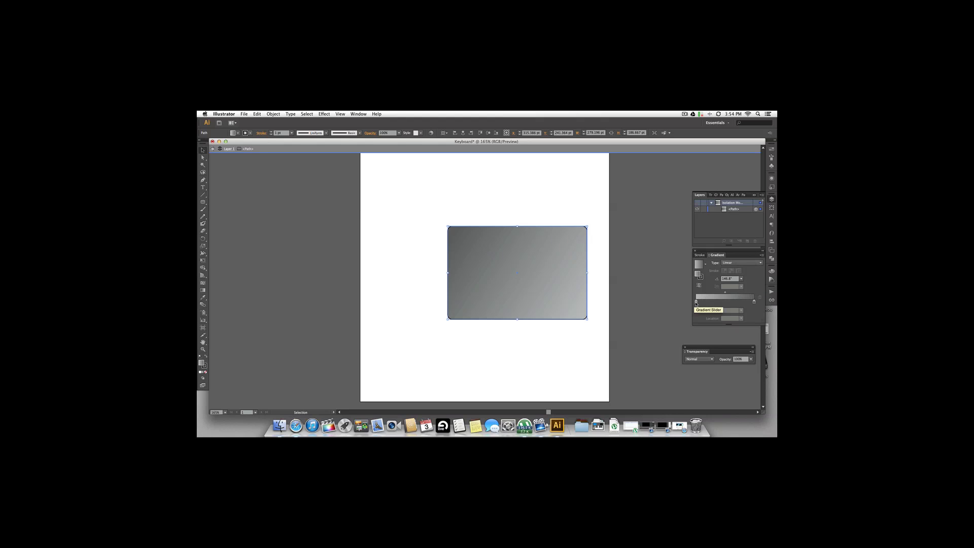
Switch the gradient's light starting stop to Grayscale and darken it to a dark gray
double_click(696, 302)
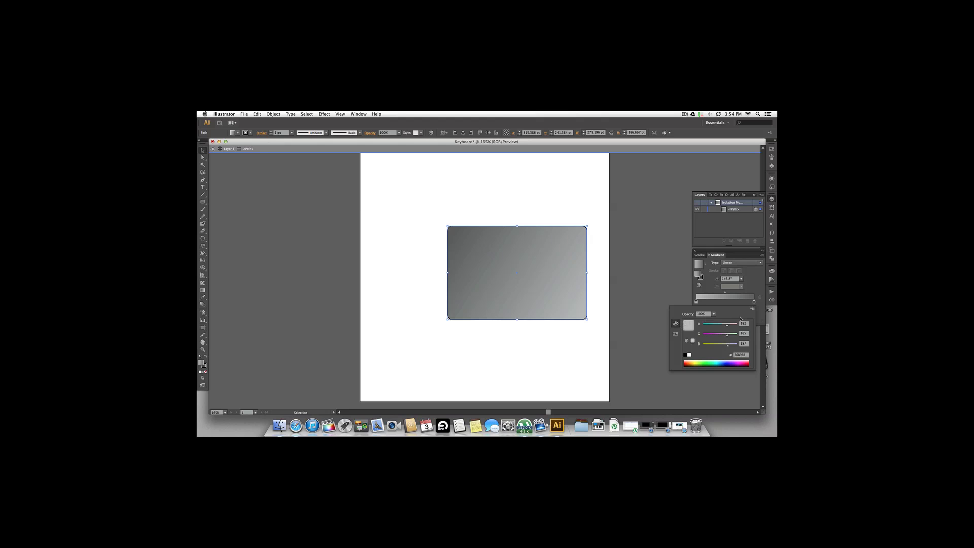
left_click(752, 308)
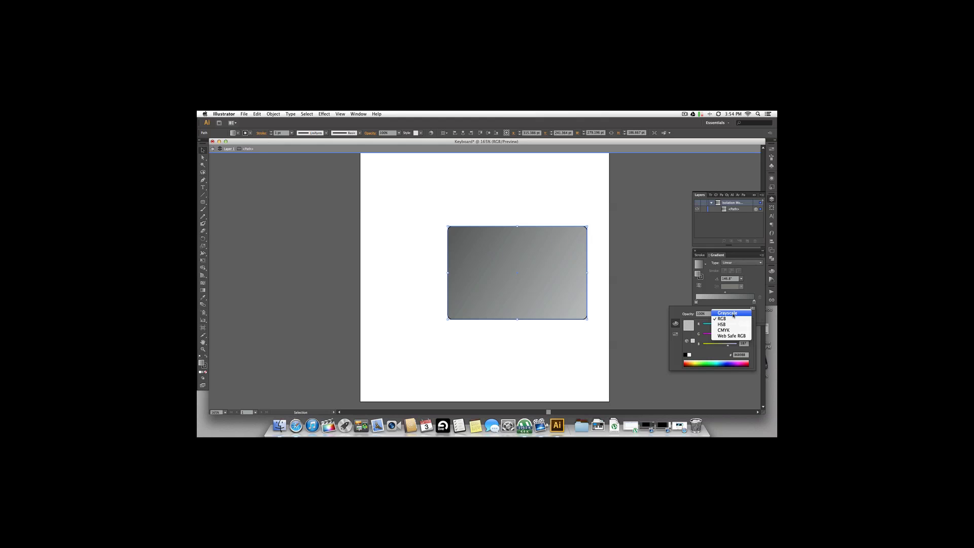
left_click(733, 314)
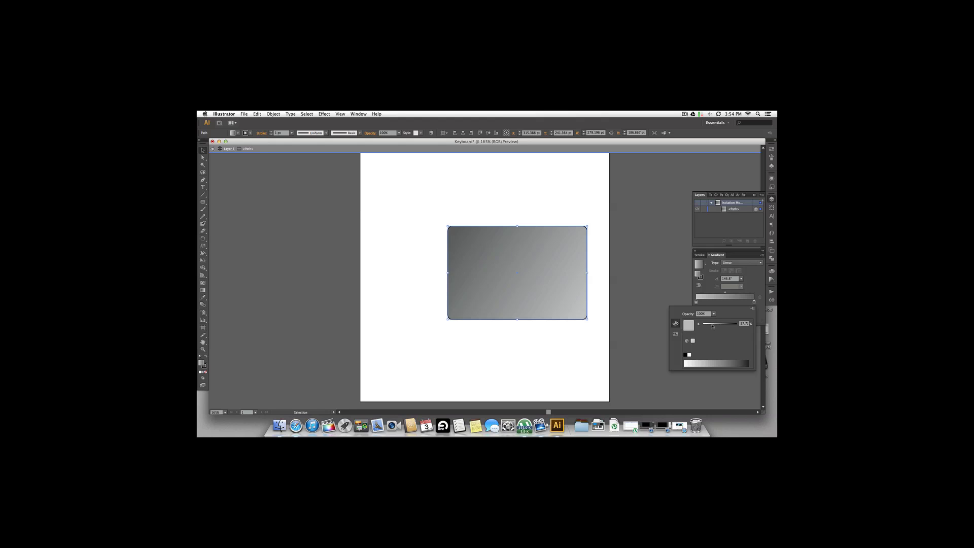
left_click_drag(713, 326, 727, 330)
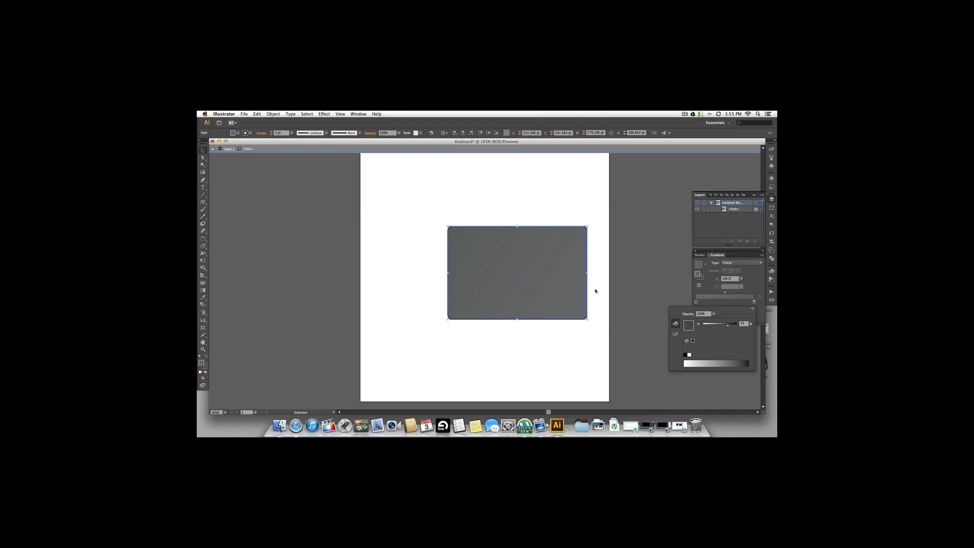
Switch the body gradient's dark end stop to Grayscale and darken it to near-black
left_click(754, 301)
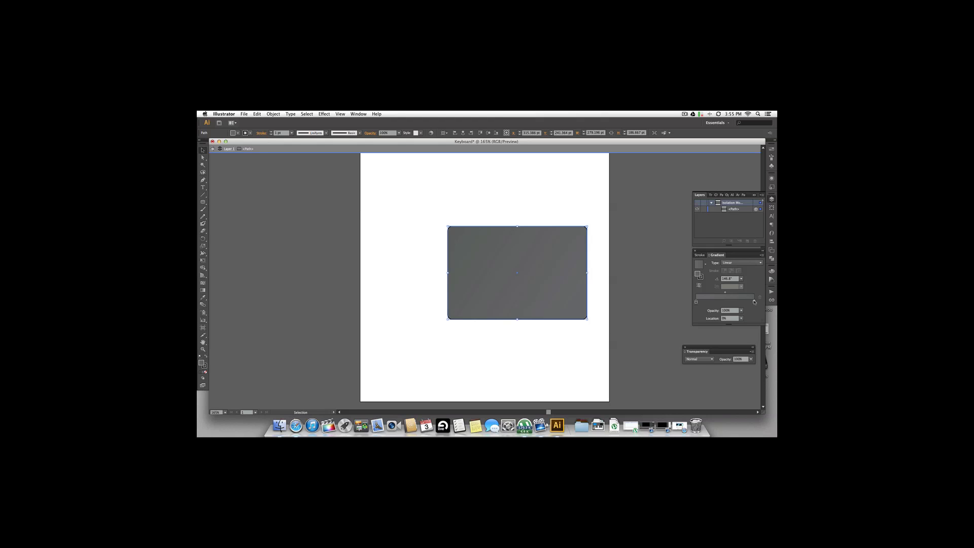
double_click(754, 302)
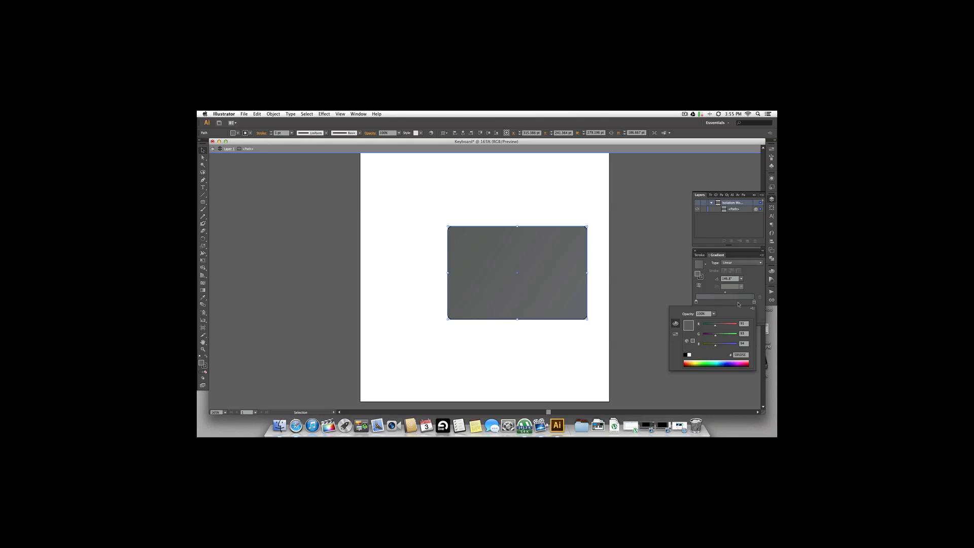
left_click(753, 308)
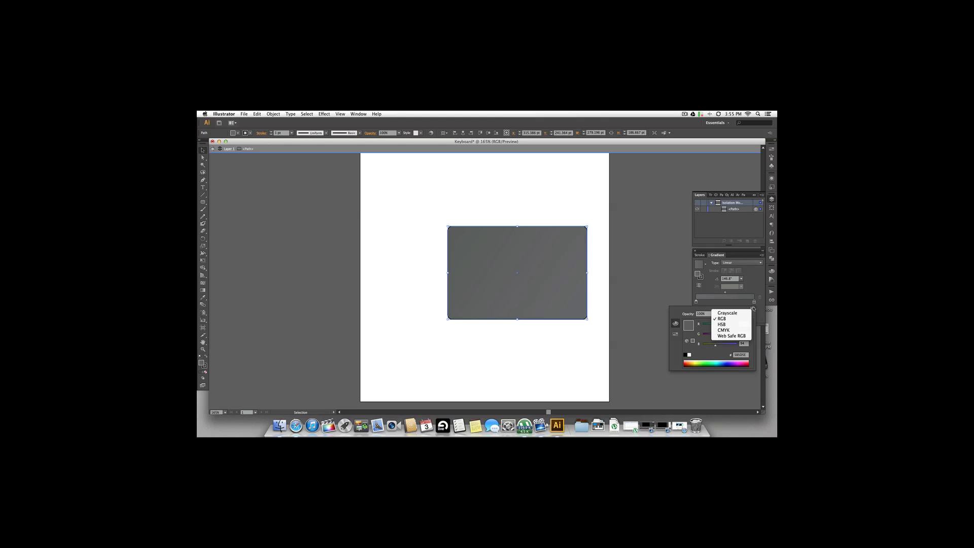
left_click(729, 313)
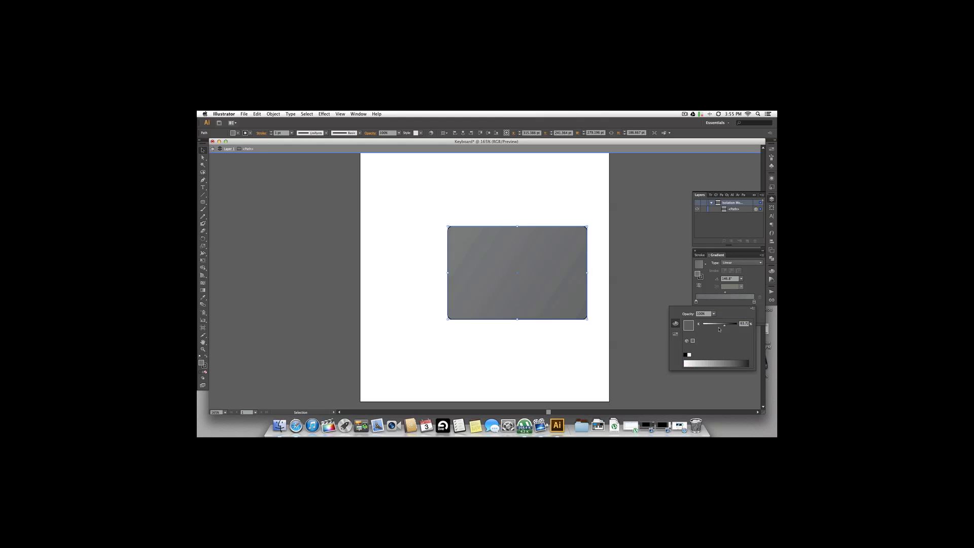
left_click_drag(725, 326, 735, 328)
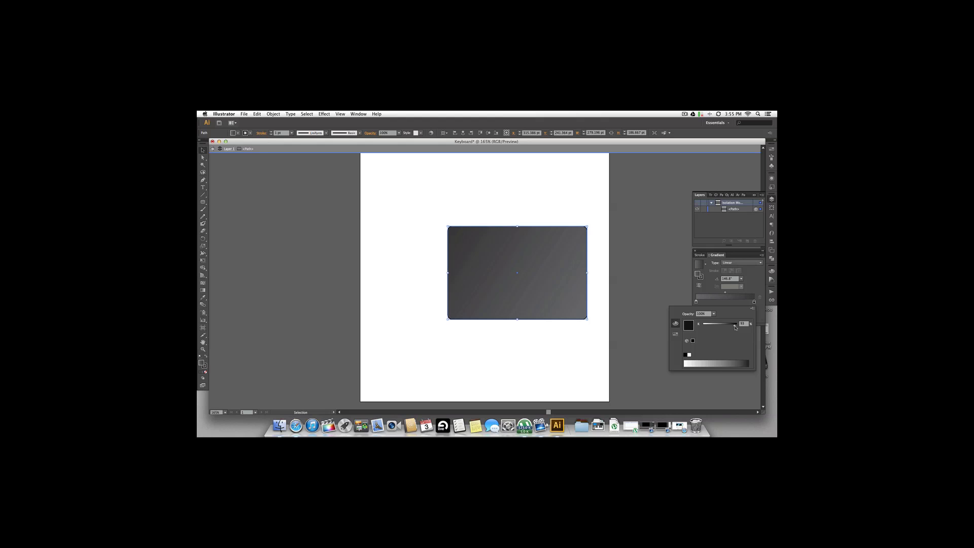
left_click_drag(736, 328, 734, 329)
left_click(682, 277)
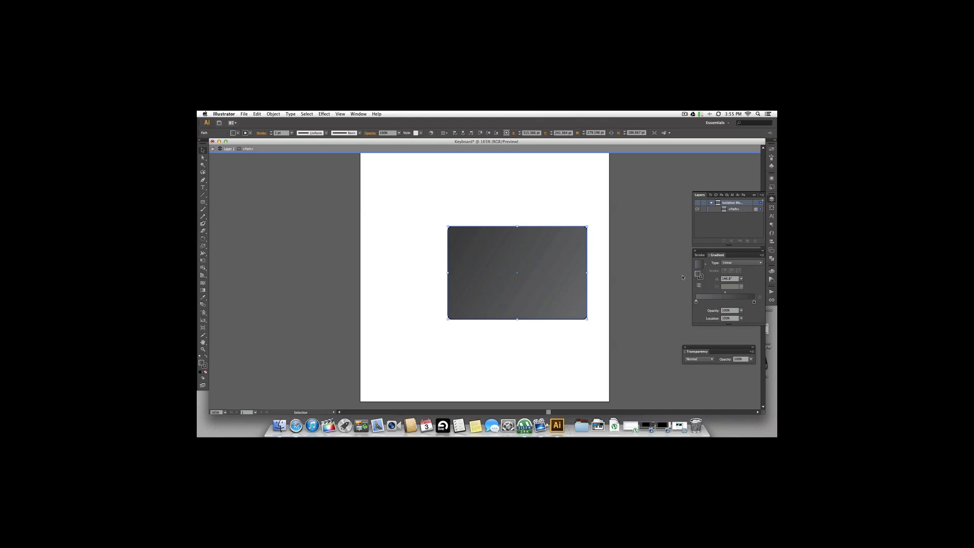
left_click(649, 277)
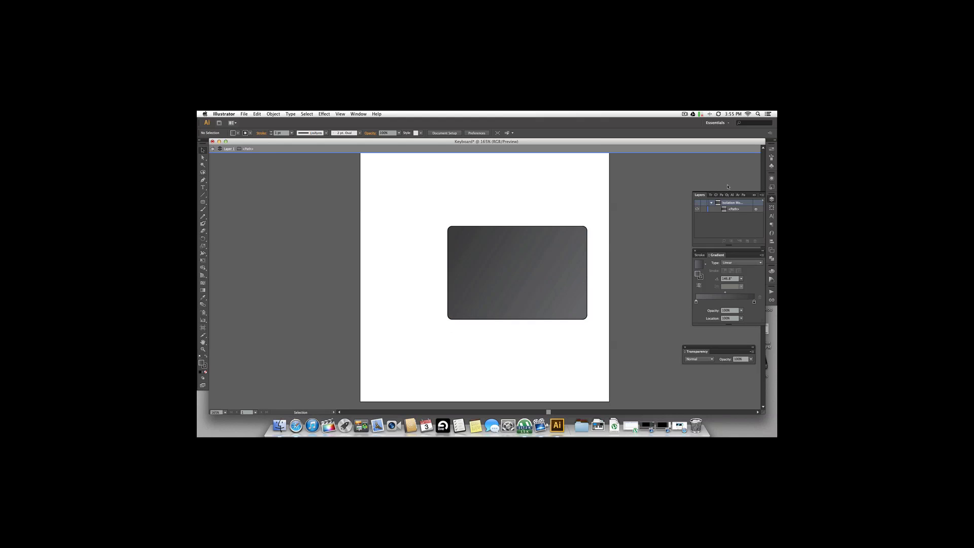
Remove the stroke from the rounded keyboard body by setting it to None
left_click(515, 251)
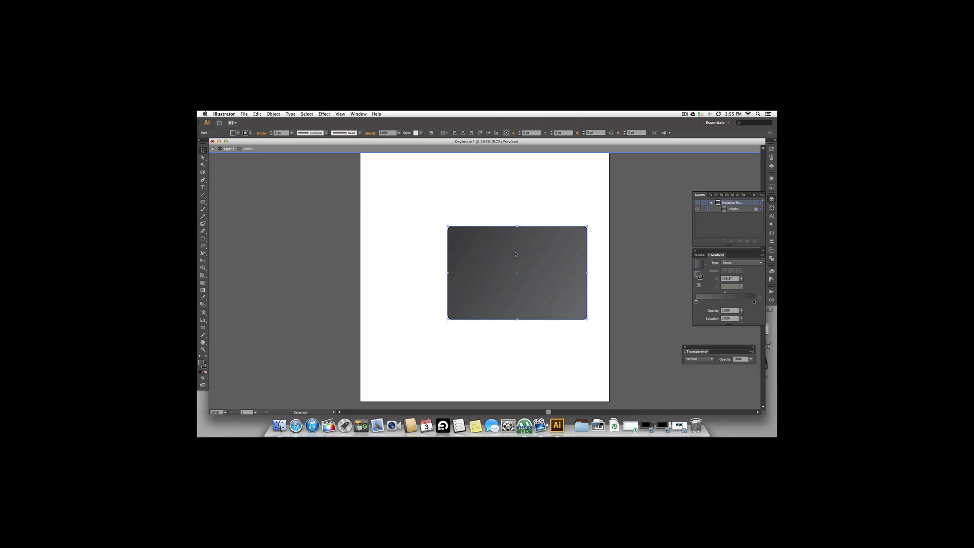
left_click(250, 133)
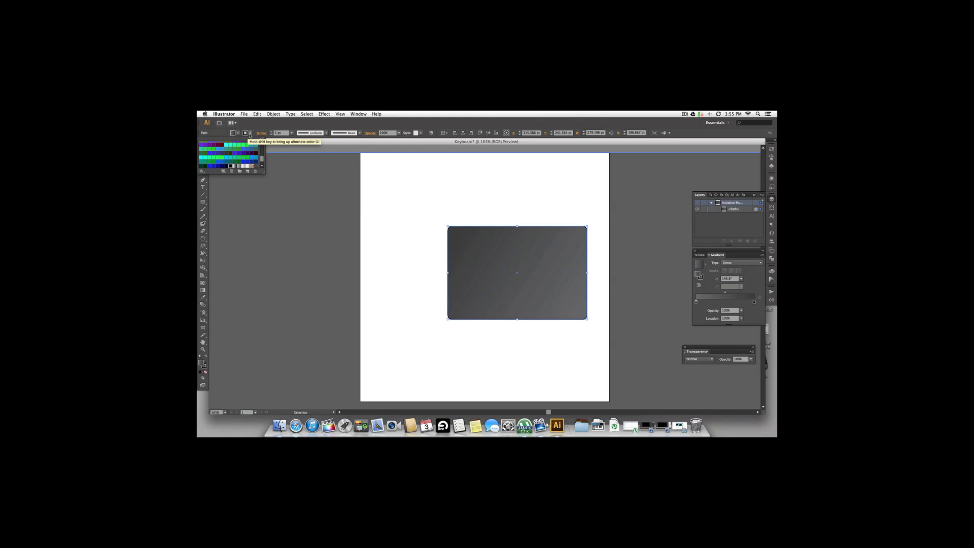
scroll(224, 155, "up", 5)
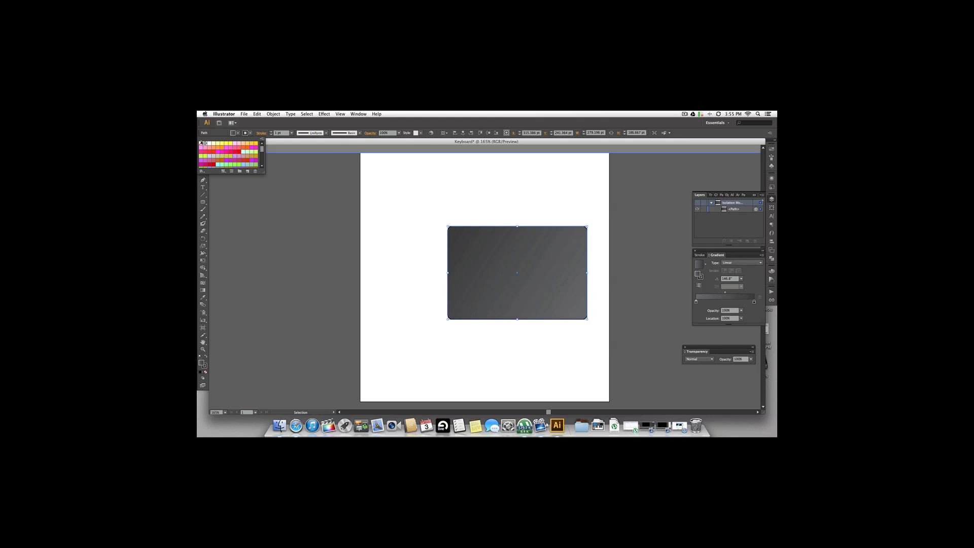
left_click(202, 143)
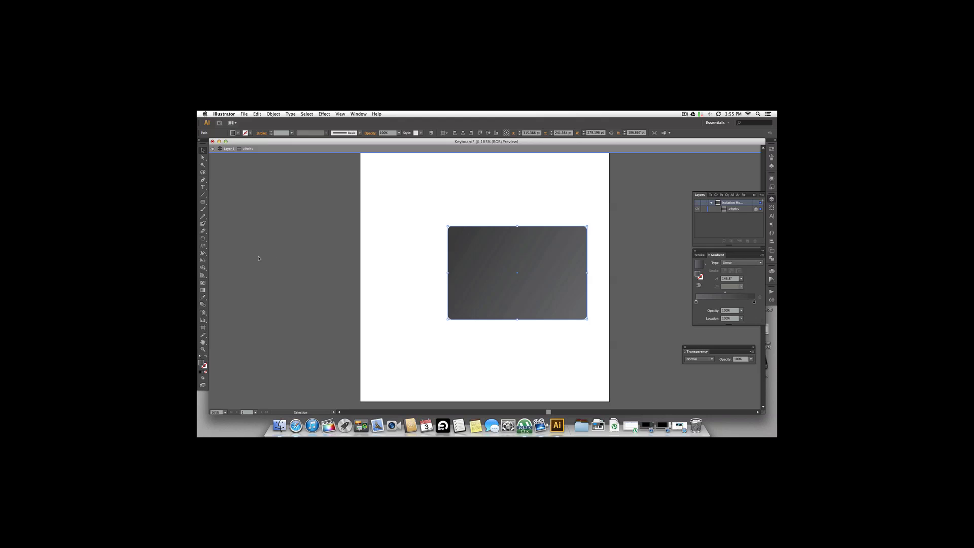
Send the keyboard body to the back and exit isolation mode
right_click(483, 265)
mouse_move(510, 354)
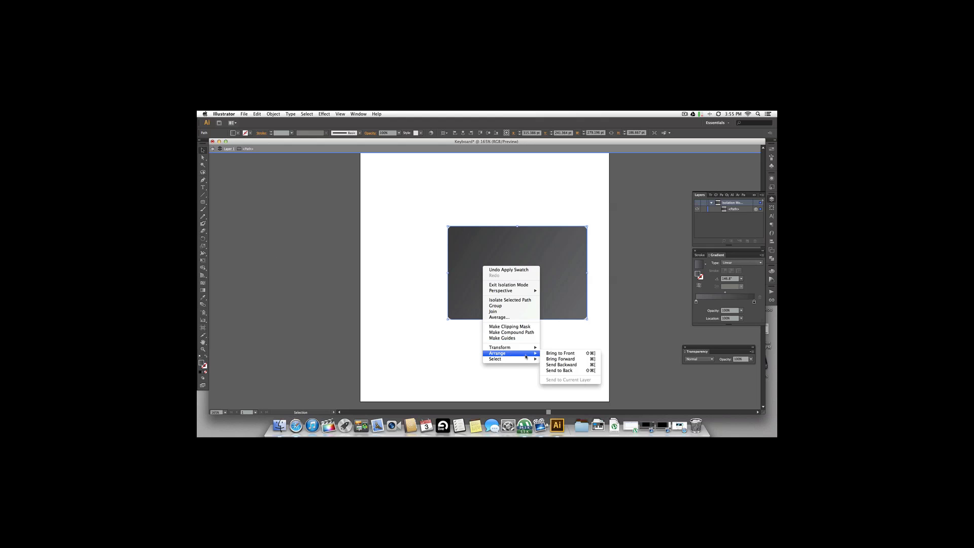
left_click(563, 371)
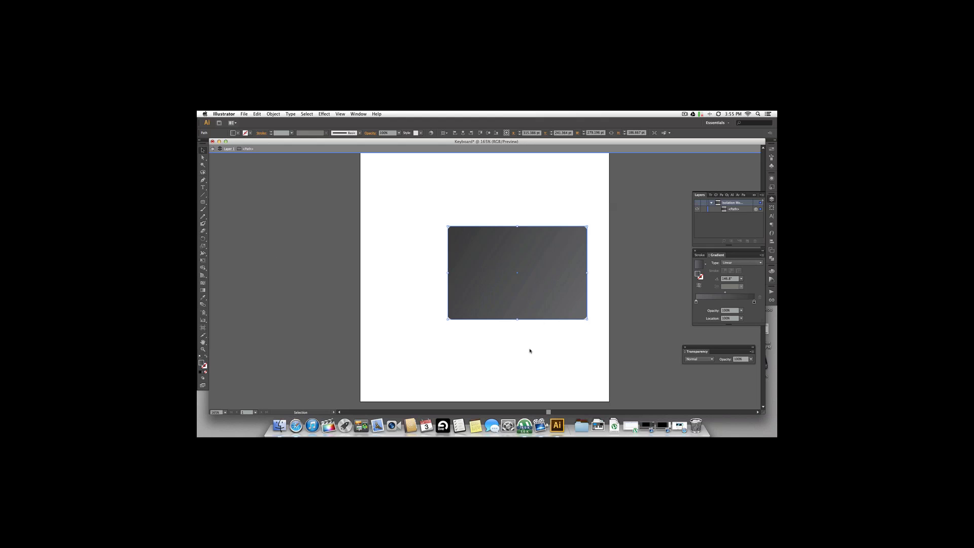
left_click(377, 292)
double_click(409, 312)
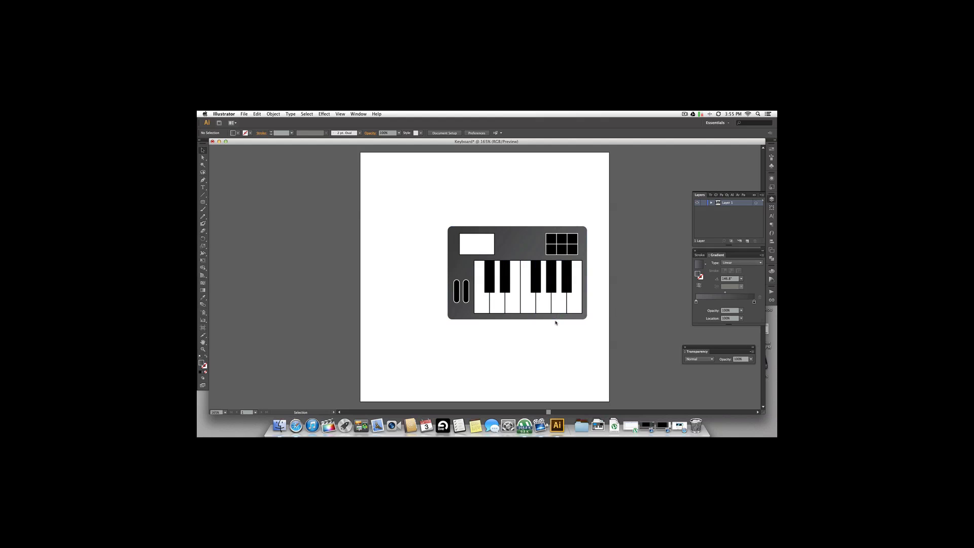
Scale the piano keys group down slightly from its lower-left corner, keeping its upper-right corner in place
left_click(518, 302)
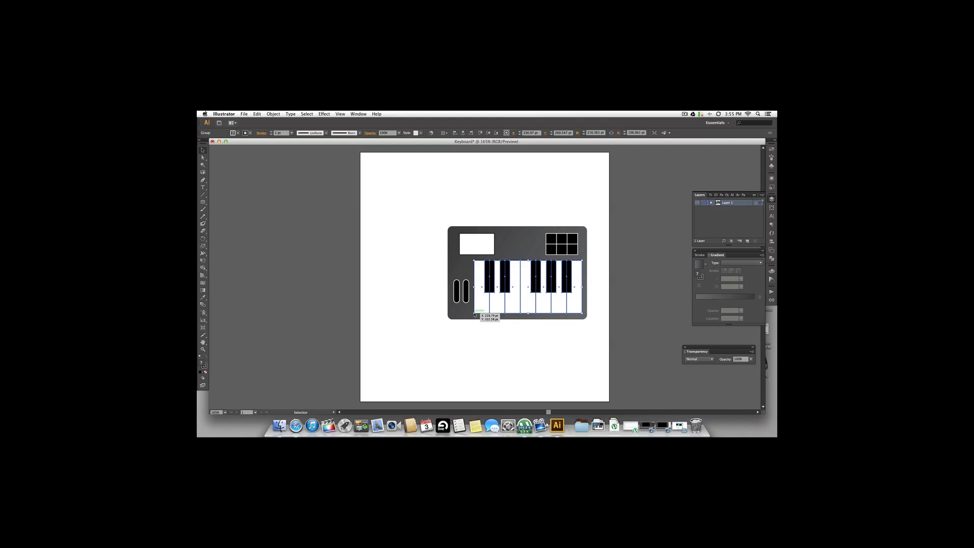
mouse_move(475, 314)
left_mouse_down()
mouse_move(491, 318)
mouse_move(479, 320)
left_mouse_up()
left_click(573, 340)
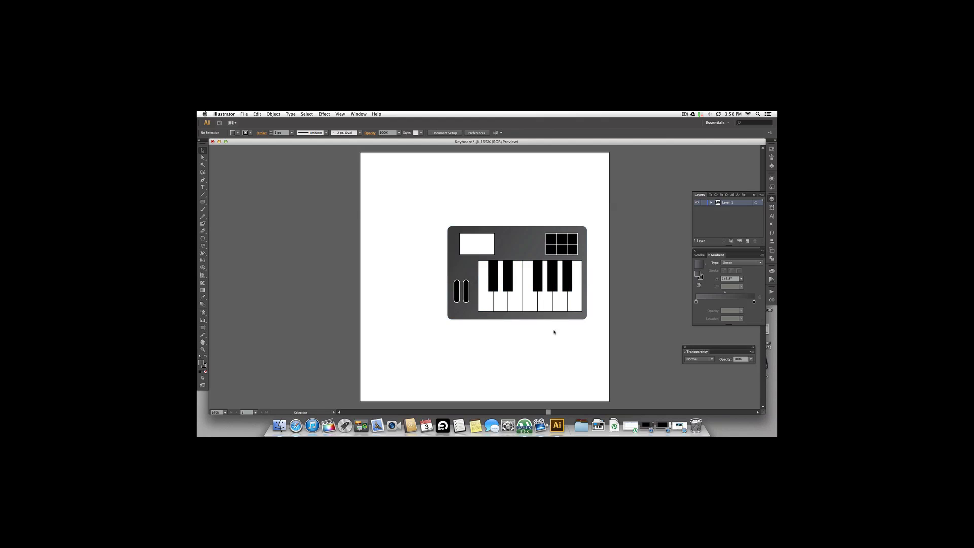
Move the piano keys group slightly down toward the lower edge of the body
double_click(539, 303)
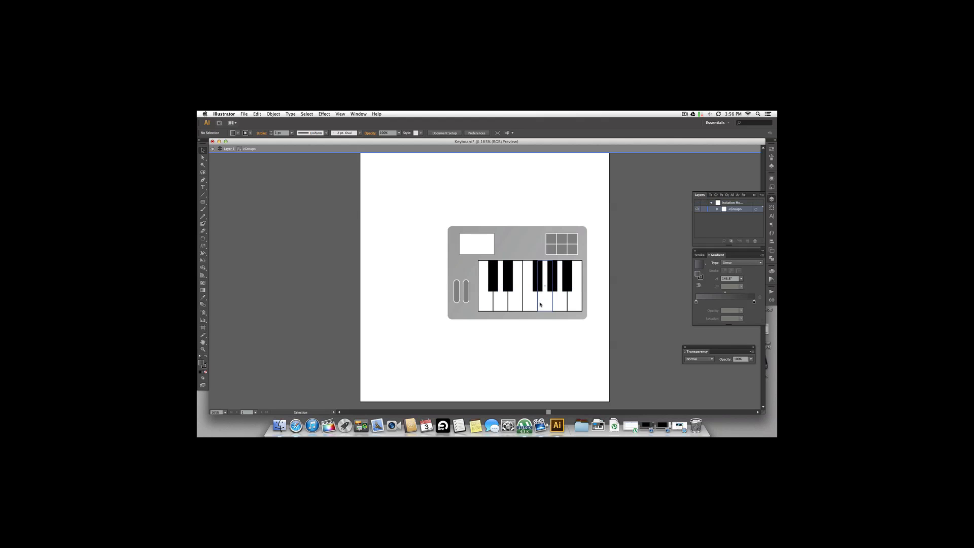
double_click(582, 343)
left_click_drag(538, 304, 538, 306)
left_click(629, 304)
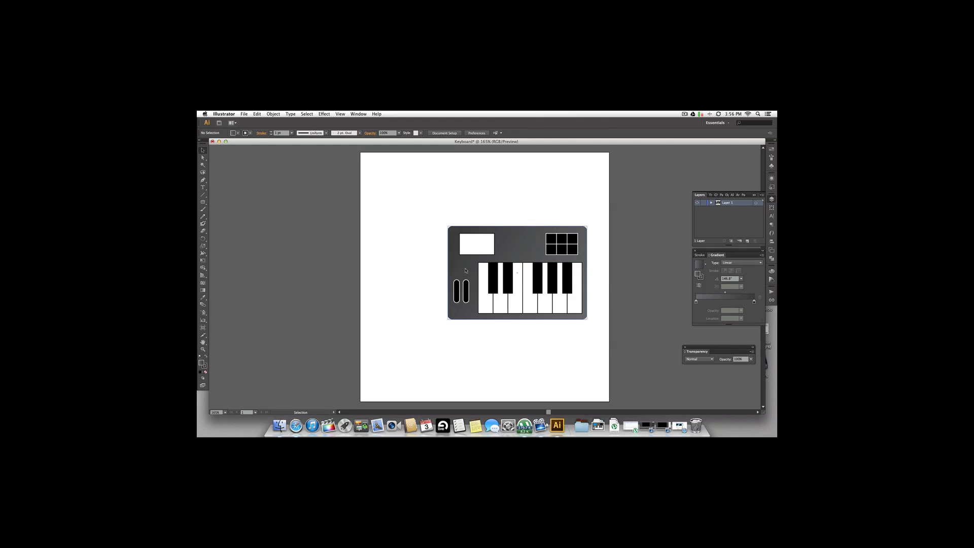
Fill the white display rectangle above the keys with a bright blue swatch
left_click(477, 245)
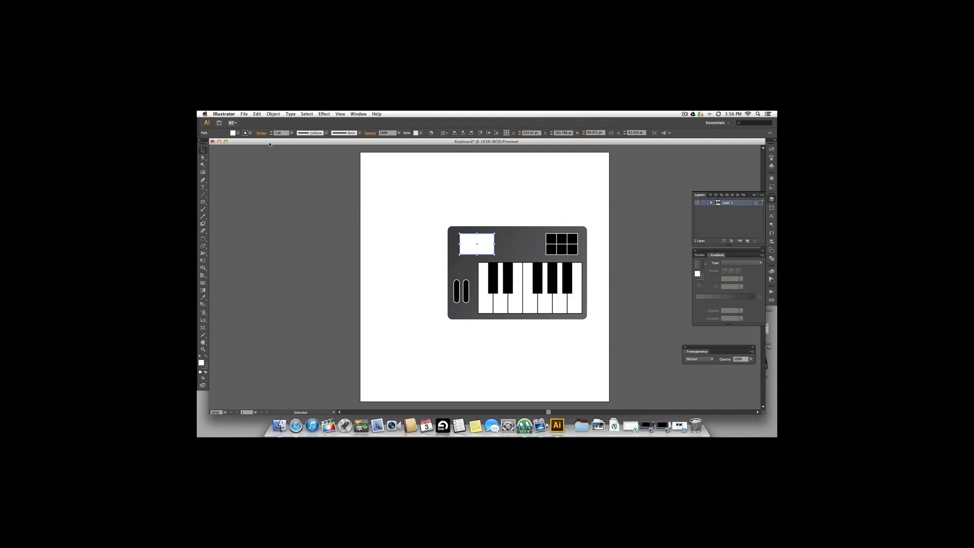
left_click(238, 133)
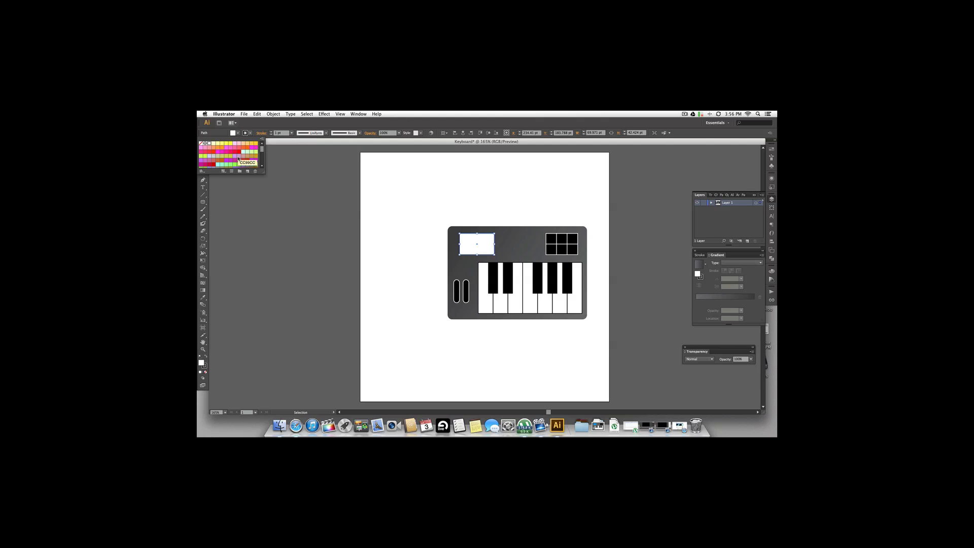
left_click(226, 155)
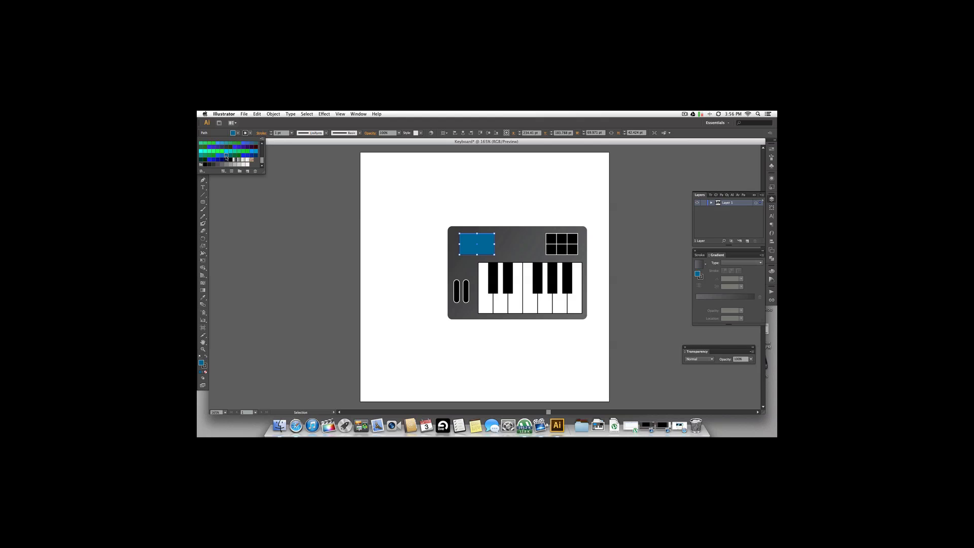
left_click(221, 155)
scroll(236, 157, "up", 3)
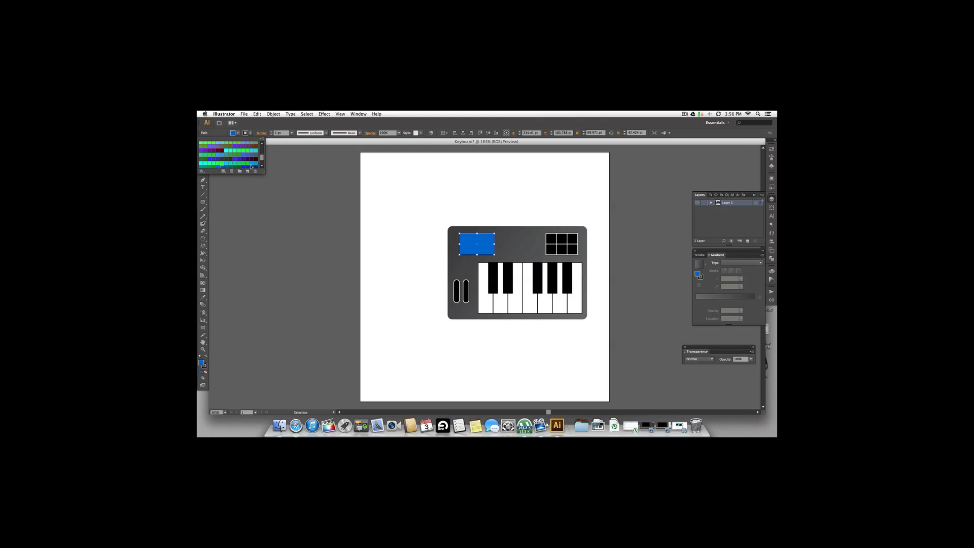
left_click(252, 164)
left_click(316, 227)
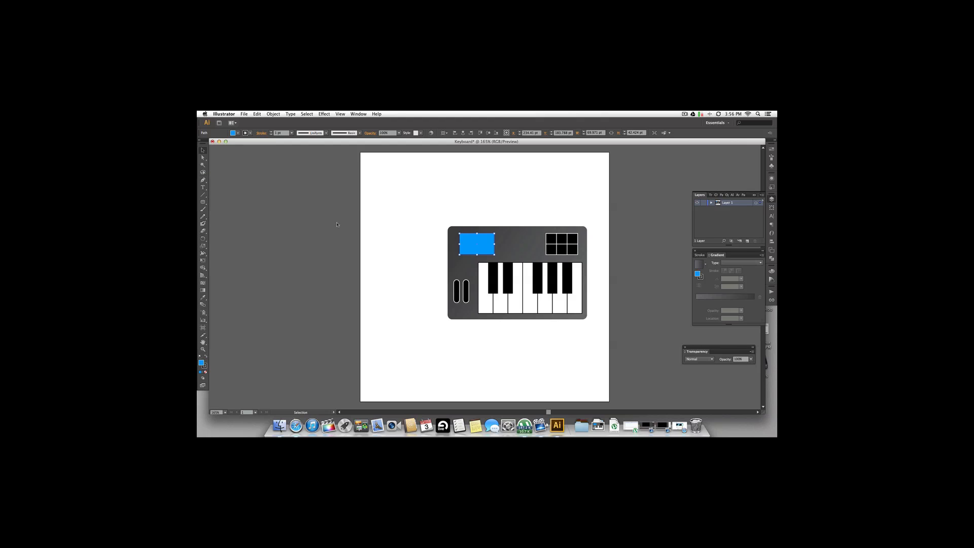
Remove the stroke from the blue display rectangle and deselect it
left_click(232, 133)
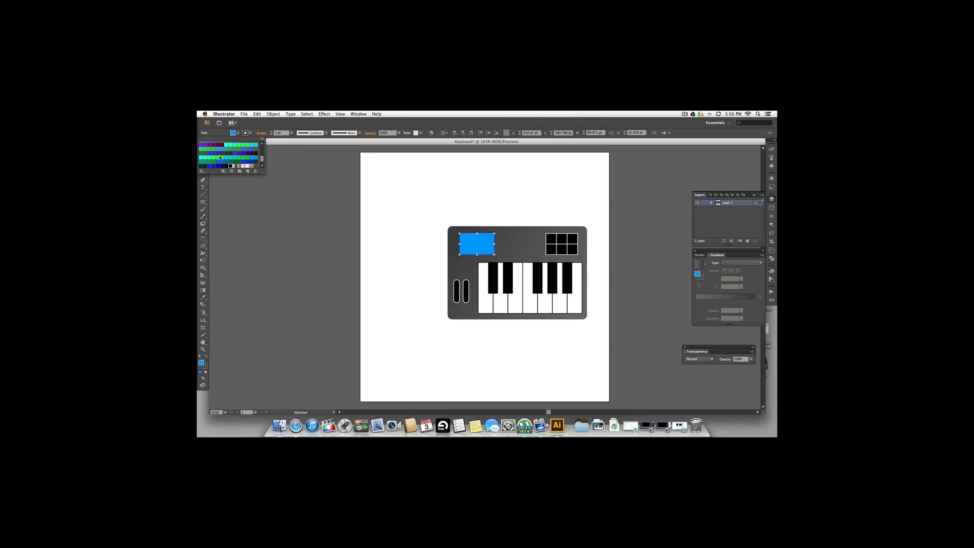
left_click(201, 143)
left_click(321, 217)
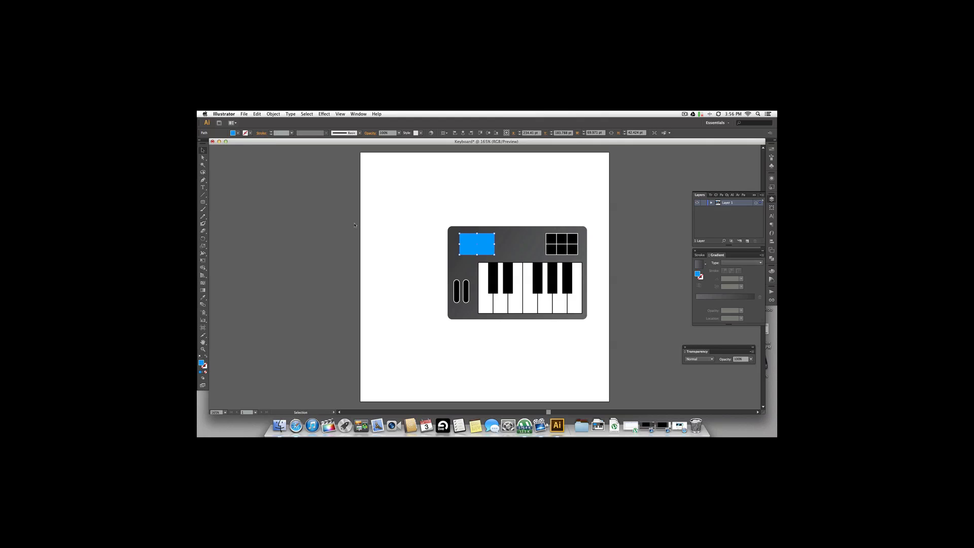
left_click(405, 282)
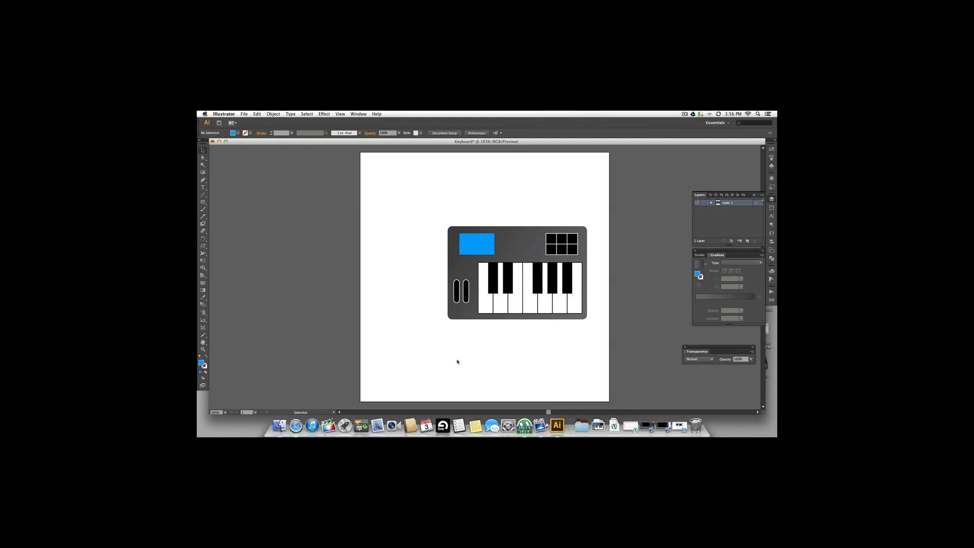